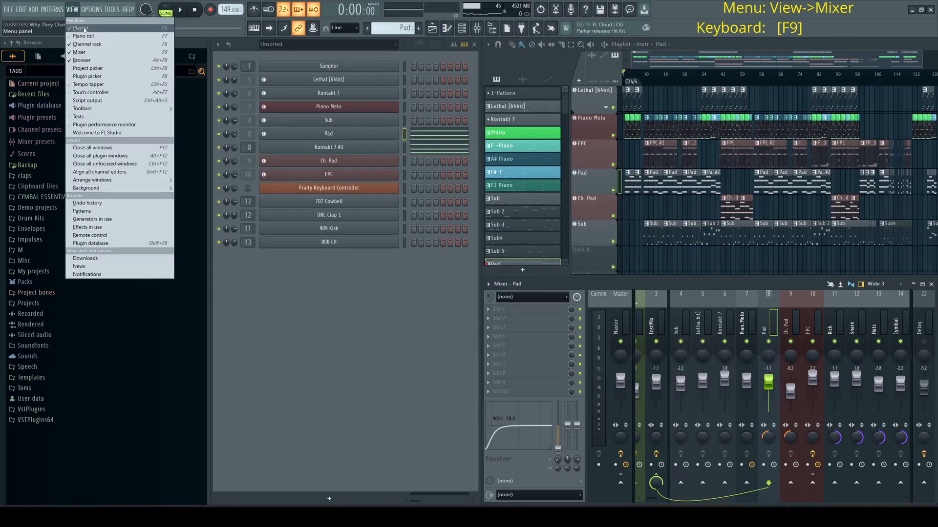
Step: Open the Mixer and undock it into a floating window over the workspace
click(98, 52)
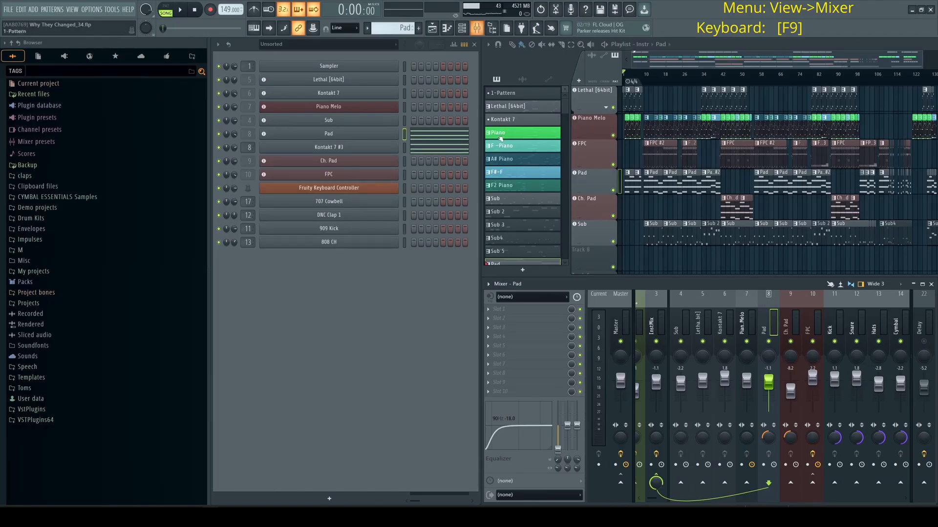
drag(610, 285, 412, 171)
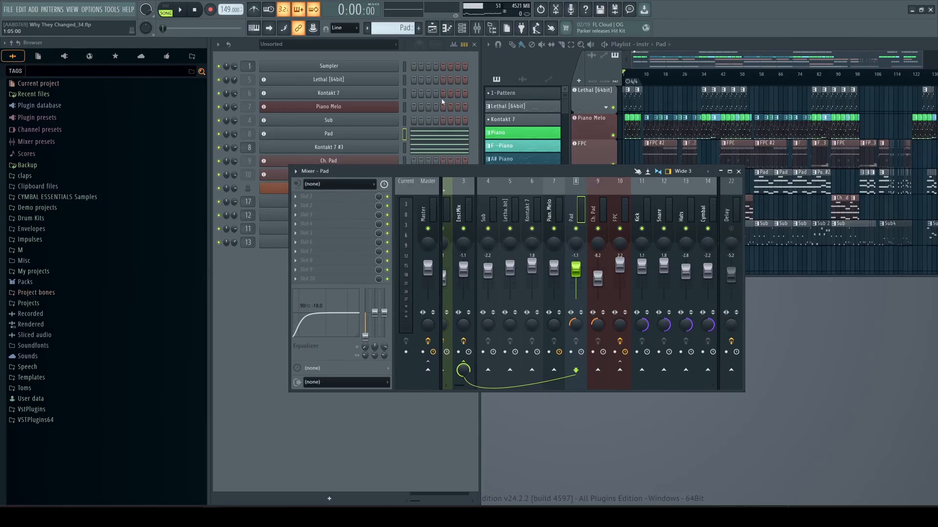
Step: Close the Channel rack and Playlist windows
click(474, 45)
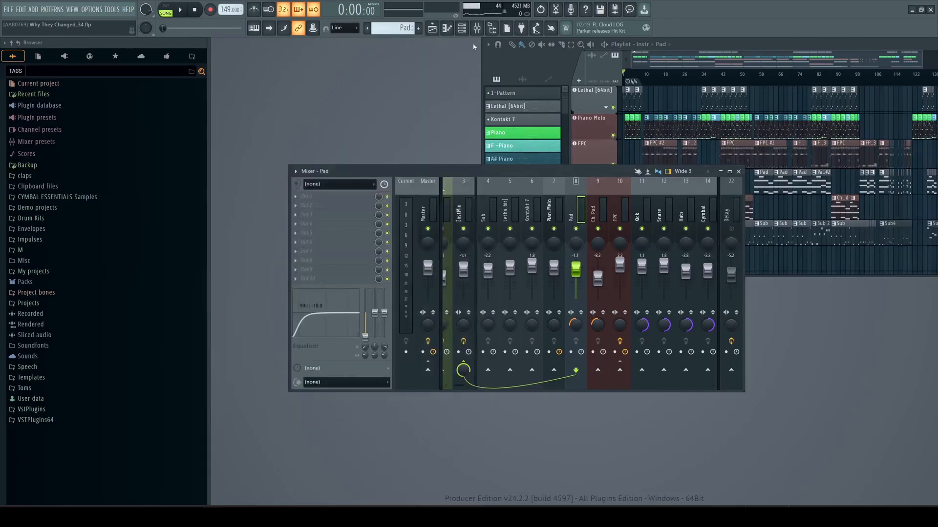
drag(920, 45, 837, 44)
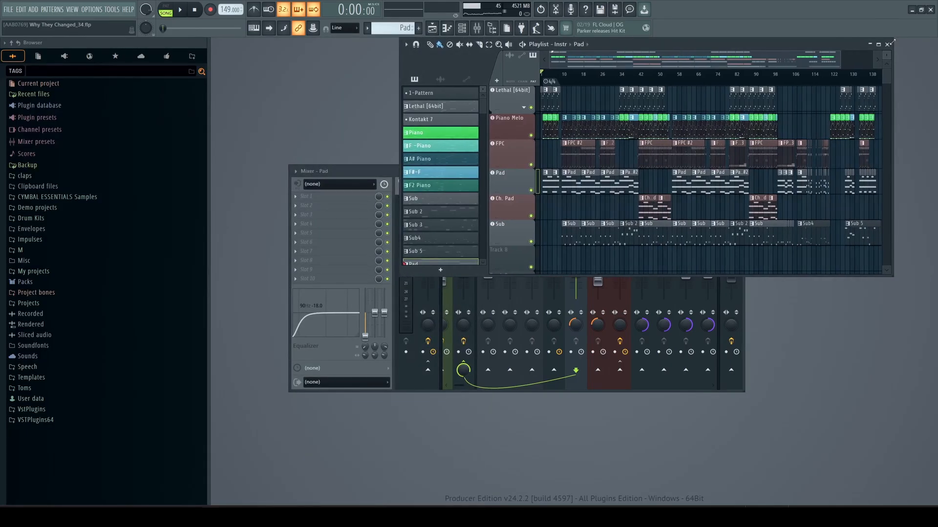
click(889, 44)
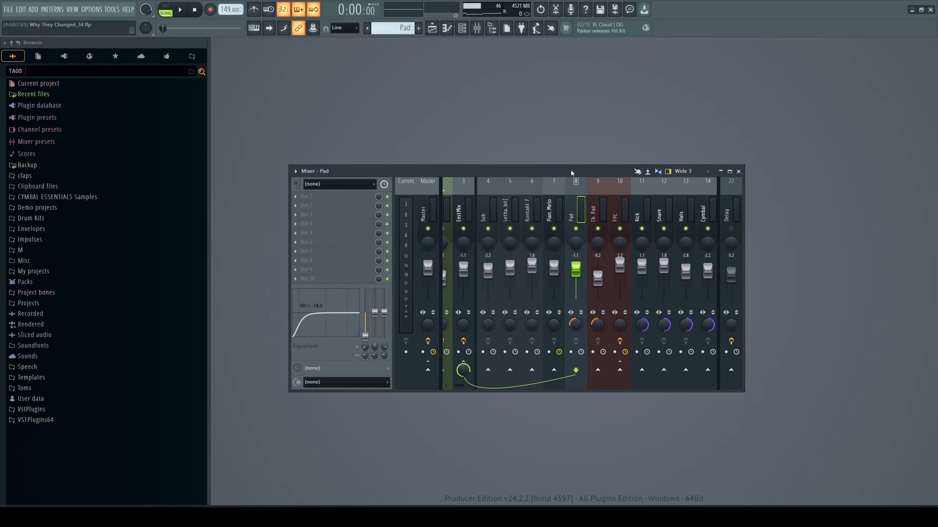
Step: Move and widen the floating mixer window so more insert tracks are shown
drag(571, 173, 537, 142)
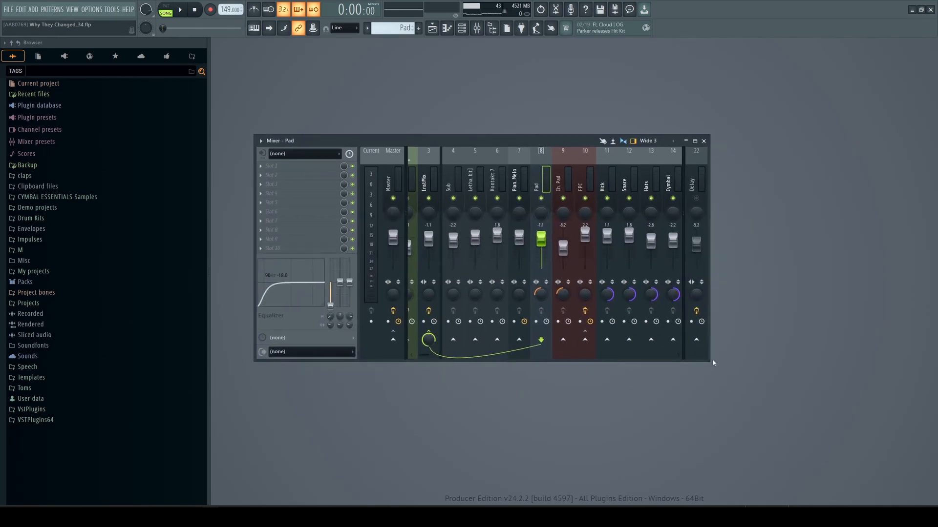
drag(713, 362, 880, 367)
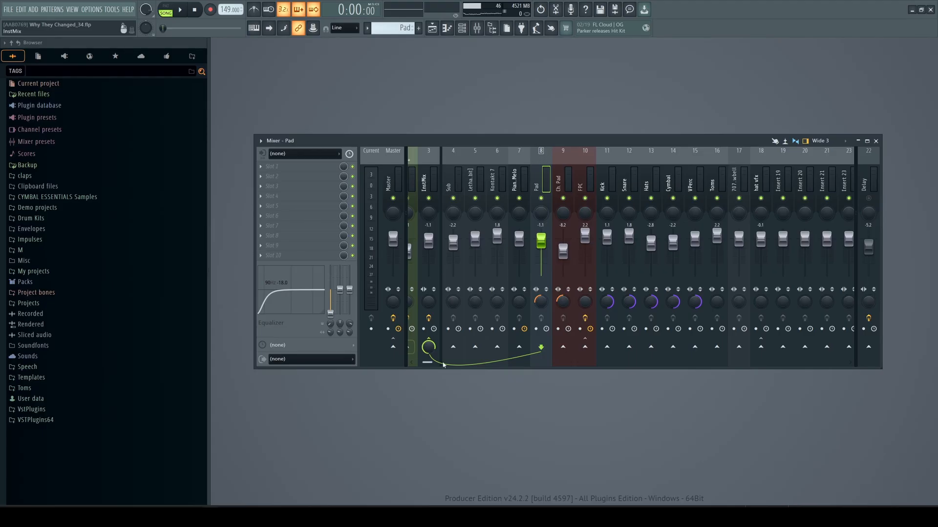
scroll(429, 363, left, 2)
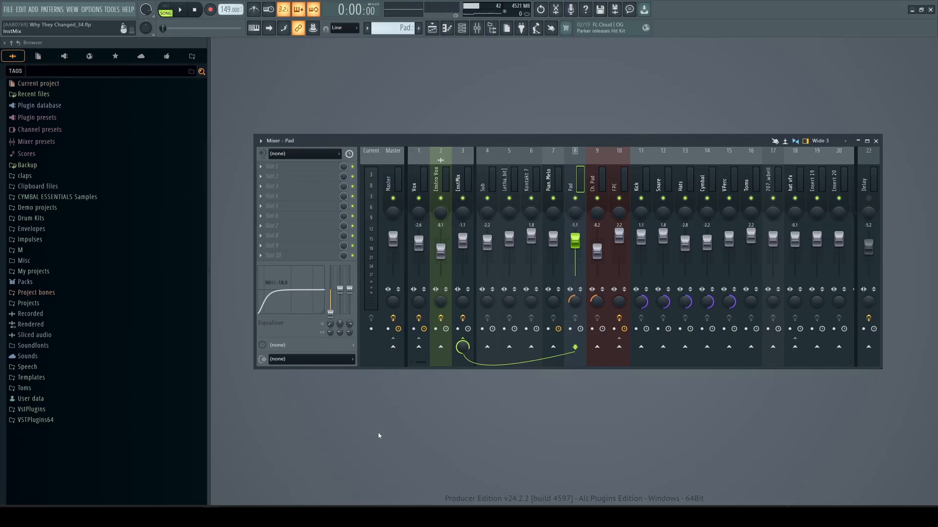
drag(443, 145, 461, 265)
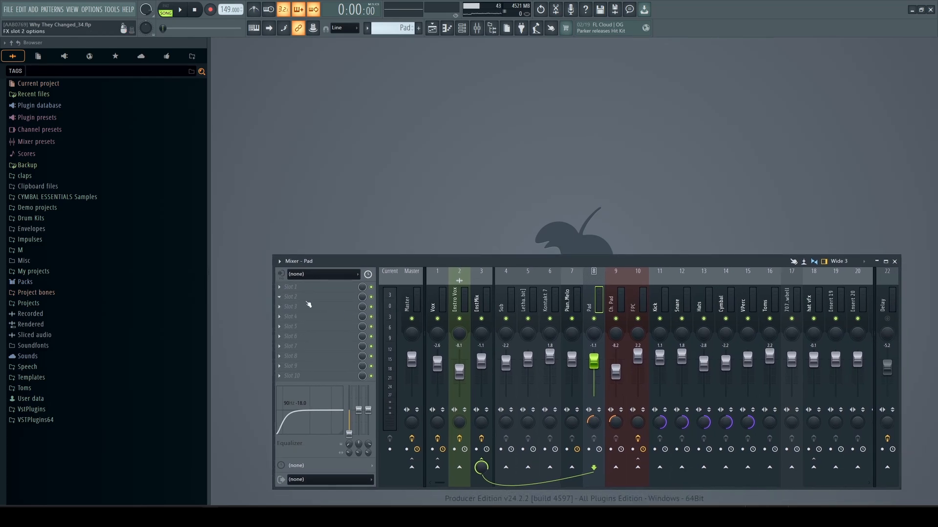
Step: Reopen the Channel rack above the mixer
click(463, 28)
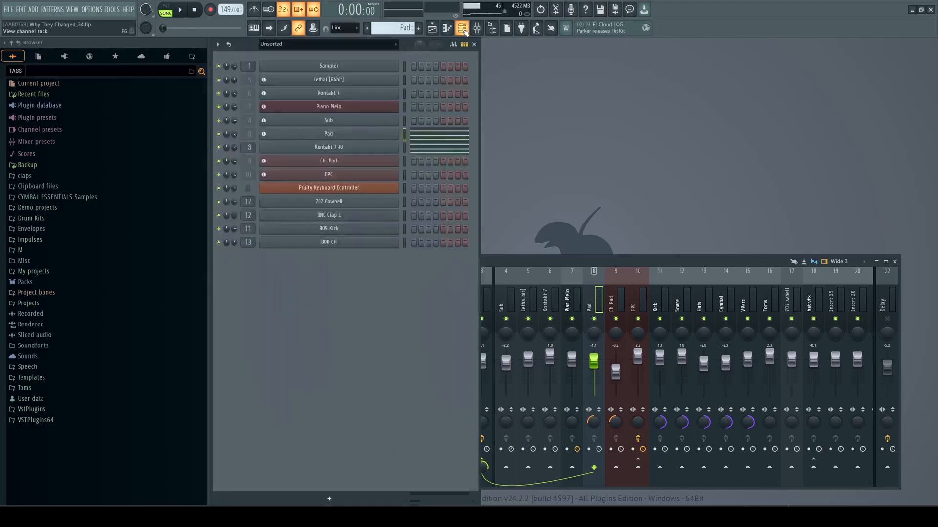
drag(511, 262, 525, 263)
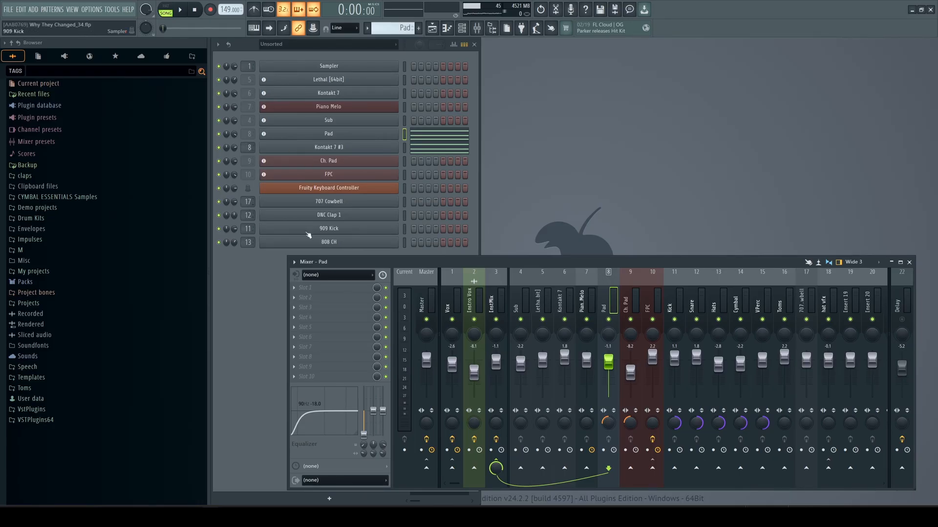
Step: Switch to the Piano pattern and widen the Channel rack to show more steps
click(367, 28)
click(382, 64)
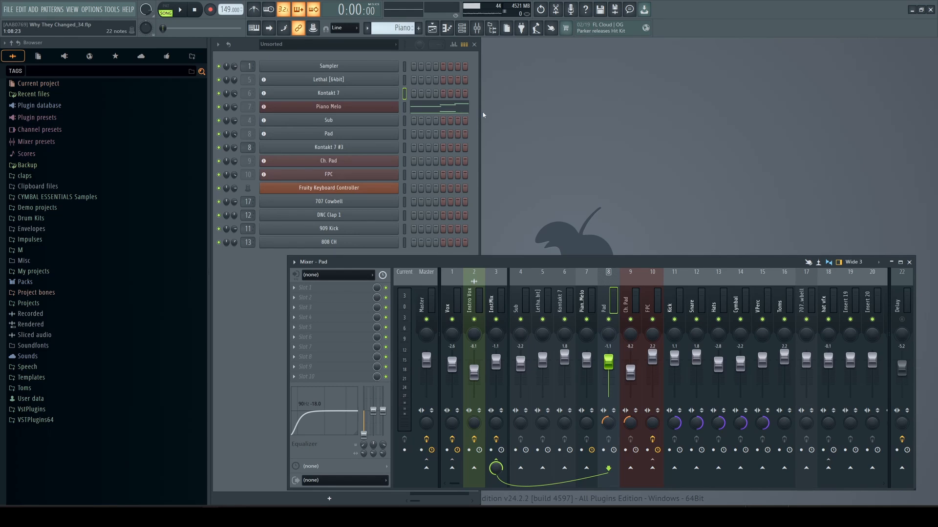
drag(480, 112, 580, 117)
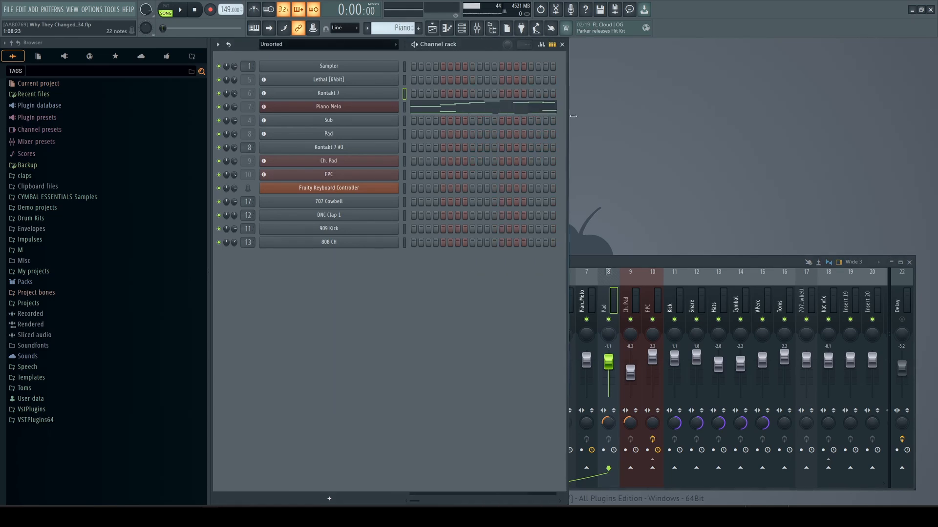
Step: Select mixer tracks one by one to inspect their effect slots and routing
click(668, 263)
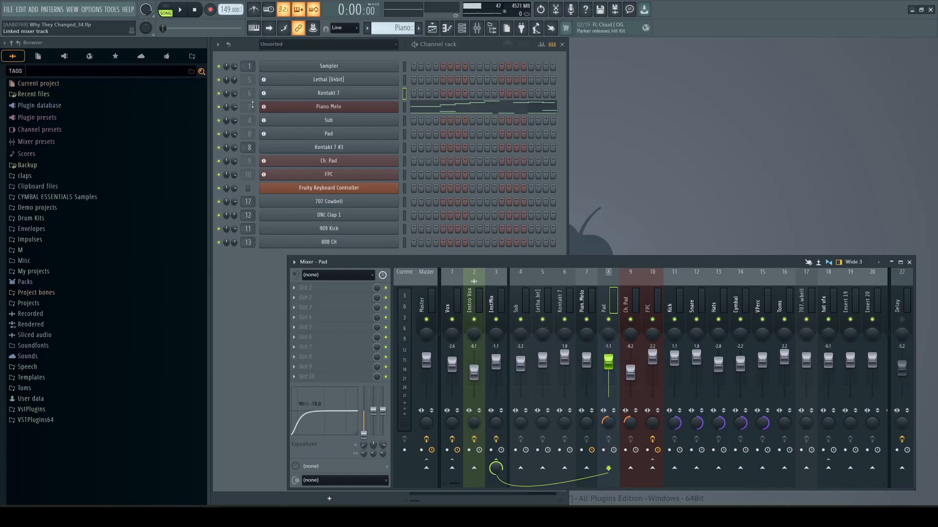
click(587, 276)
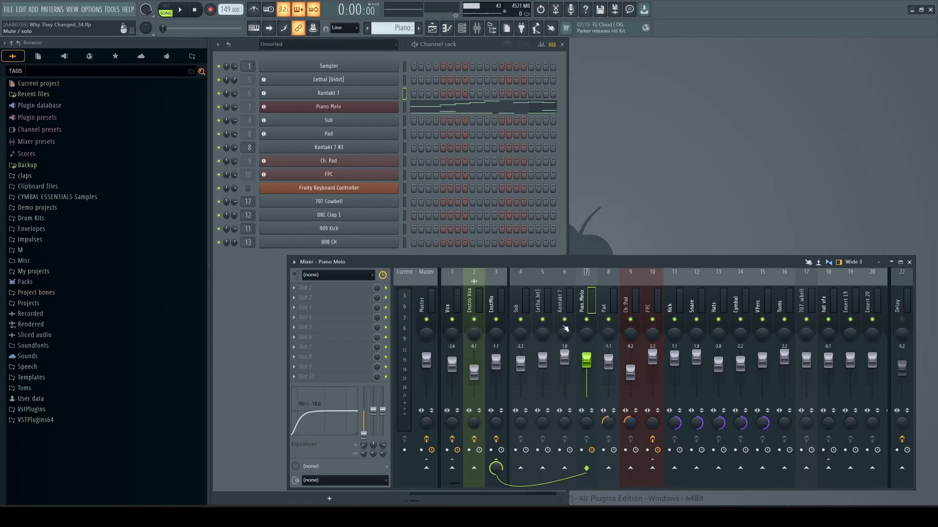
click(429, 305)
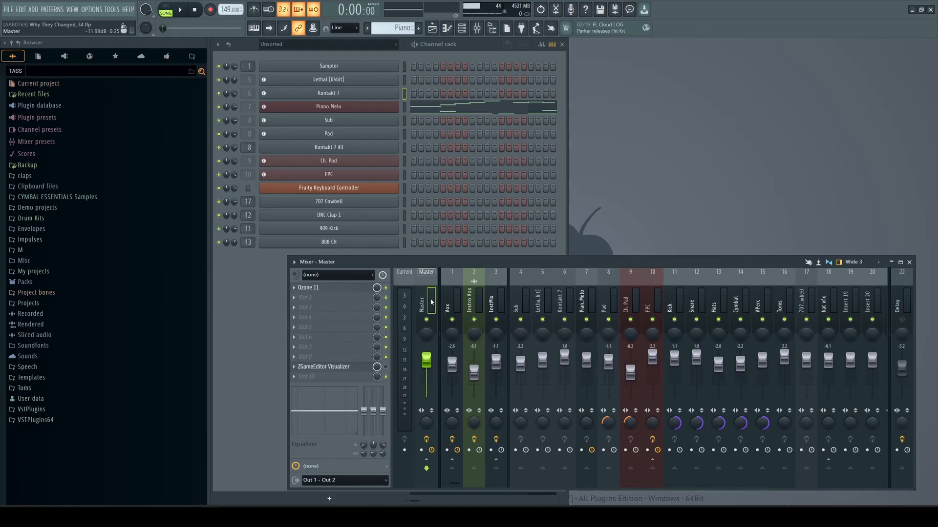
click(521, 304)
click(542, 304)
click(564, 304)
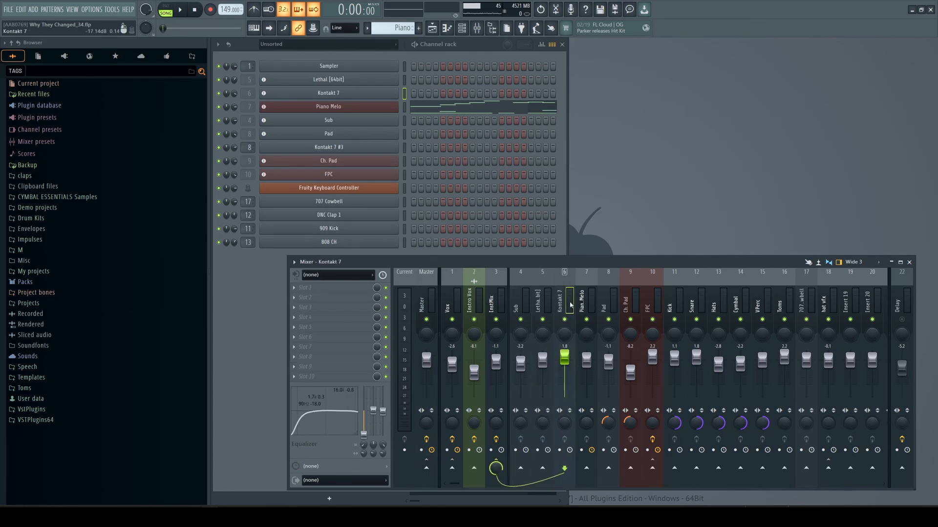
click(586, 304)
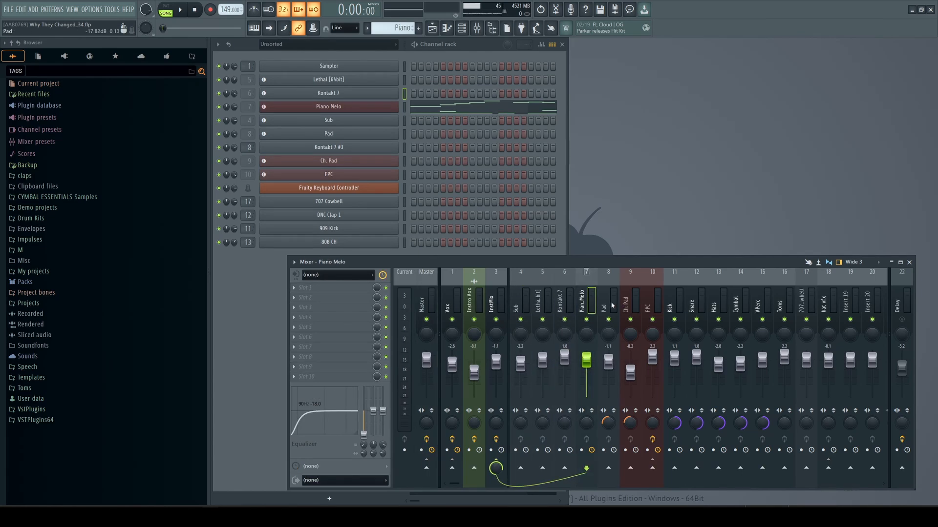
click(476, 304)
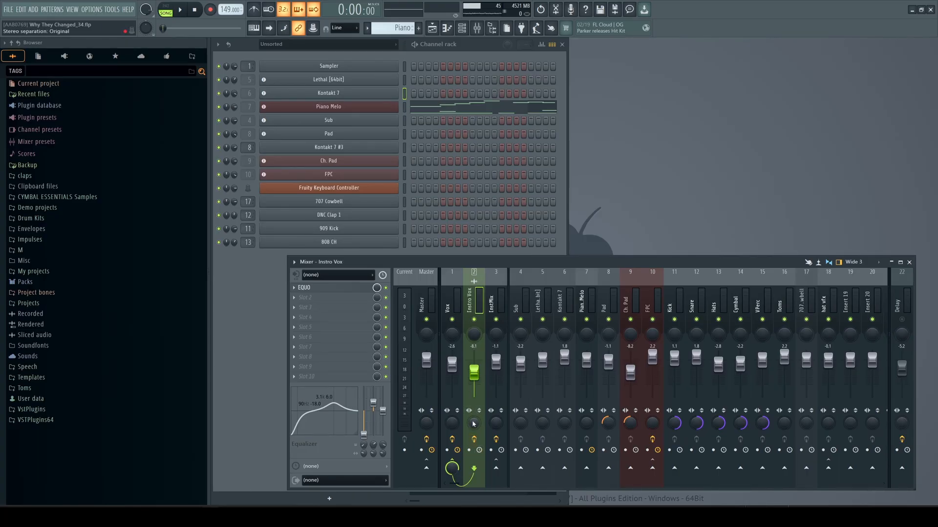
click(611, 280)
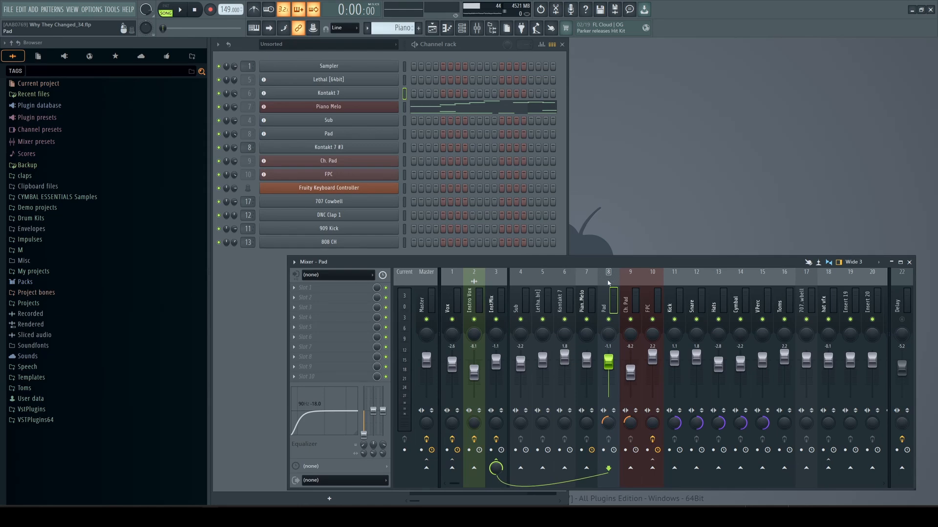
click(630, 280)
click(567, 280)
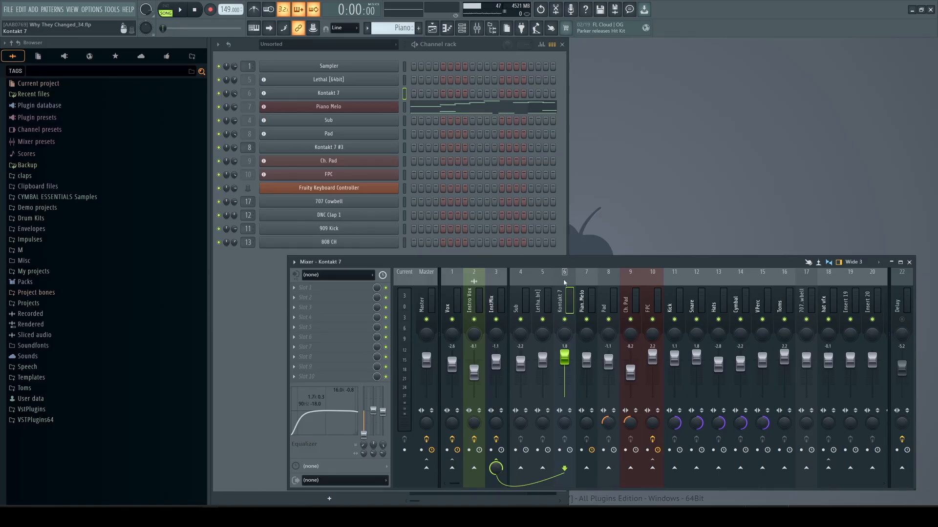
Step: Change the Piano Melo mixer track's color to red
click(589, 283)
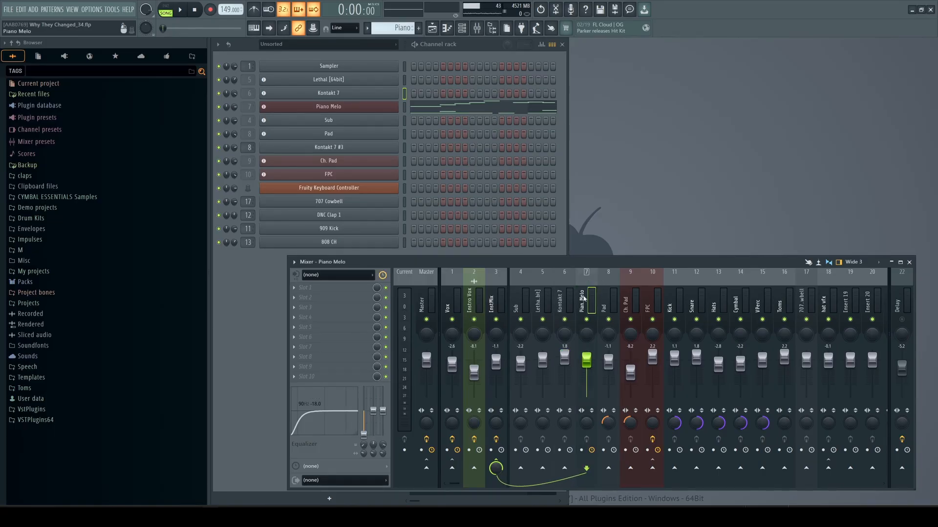
double_click(582, 300)
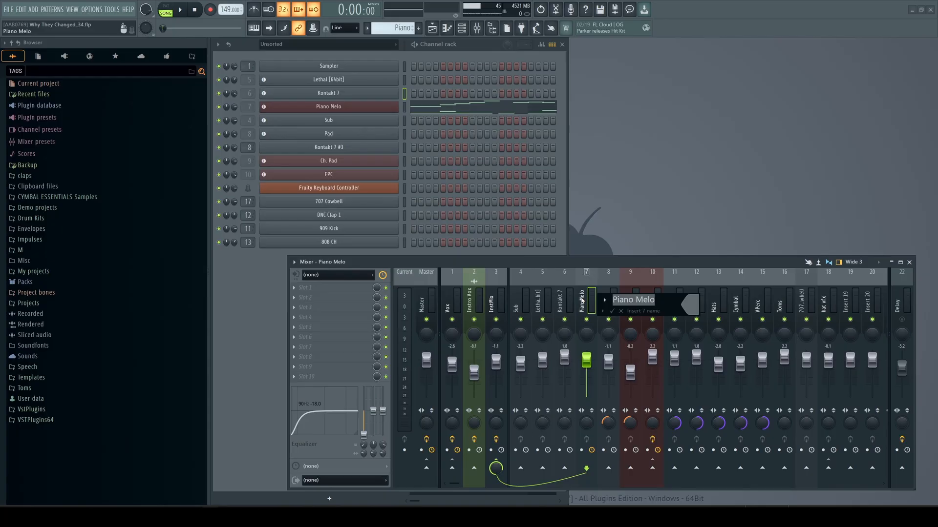
click(692, 310)
drag(728, 315, 713, 295)
click(842, 491)
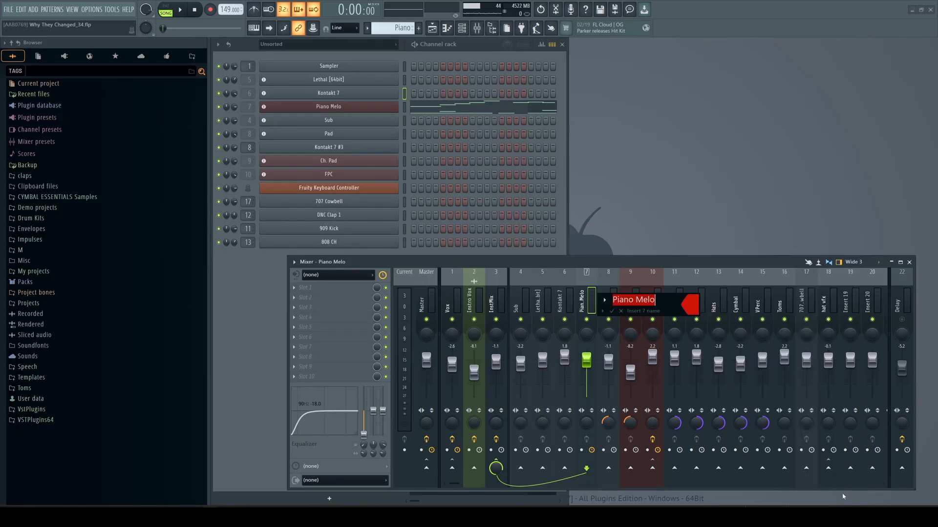
click(611, 311)
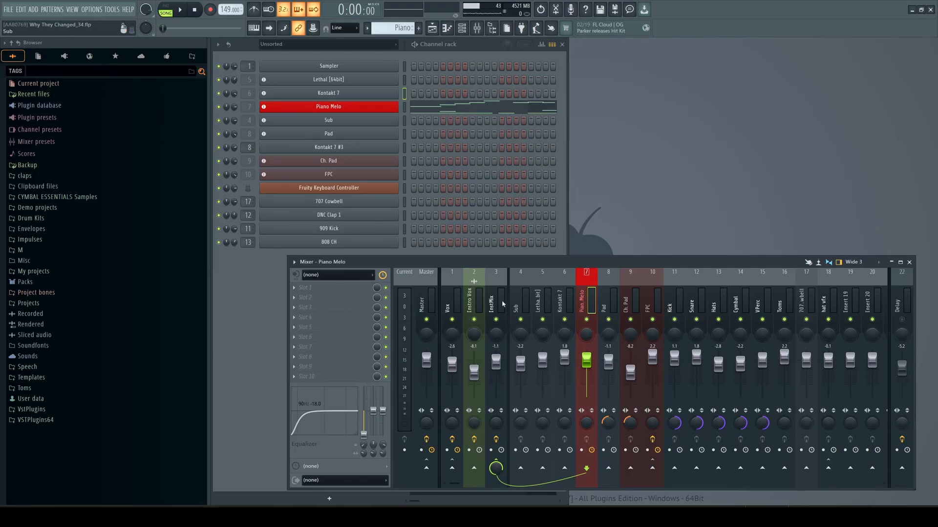
Step: Compare the Intro Vox and Piano Melo mixer tracks and their faders
click(478, 310)
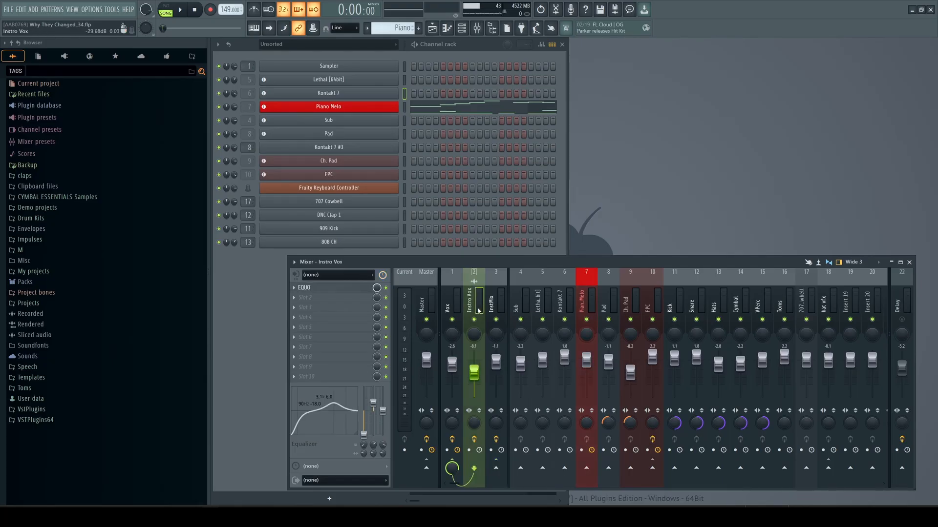
click(592, 305)
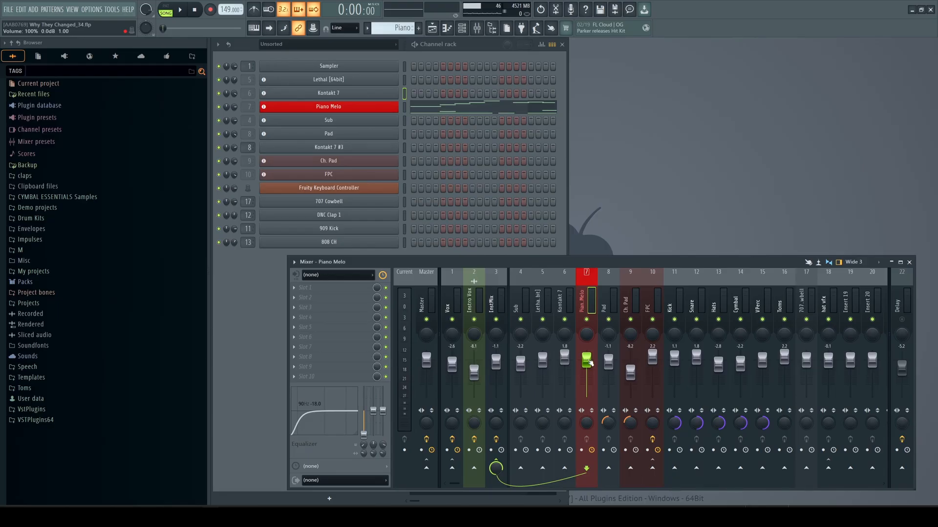
mouse_move(590, 362)
mouse_down()
mouse_move(589, 386)
mouse_move(586, 360)
mouse_up()
Step: Switch the mixer layout through Compact, Compact 2 and Compact alt before returning to Wide 3
click(880, 263)
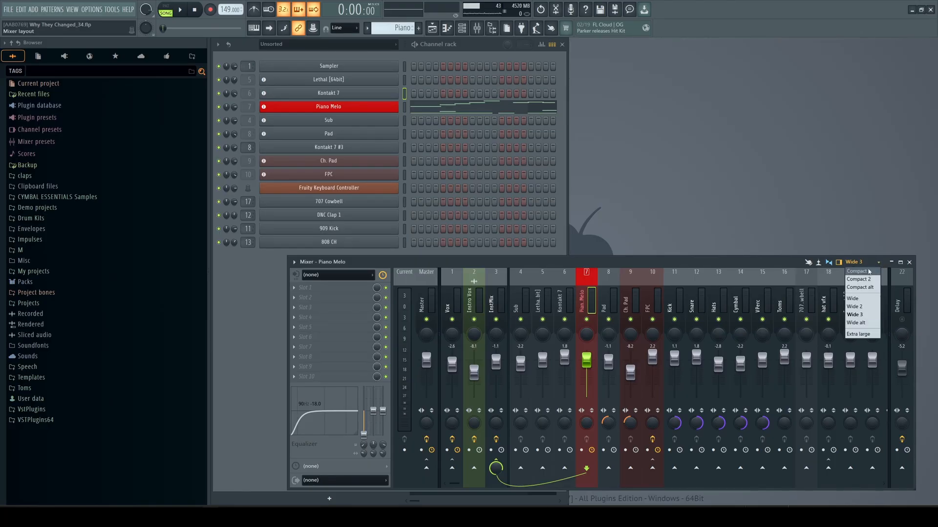
click(864, 271)
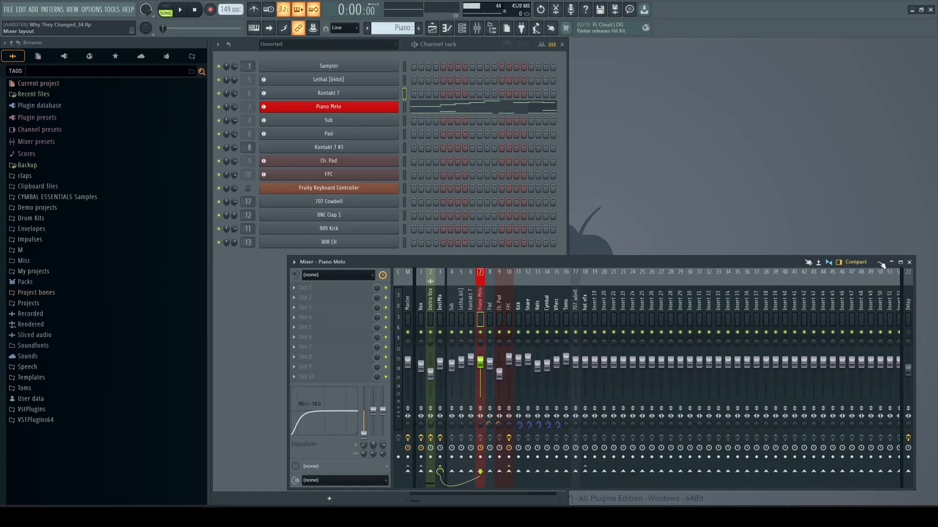
click(878, 262)
click(862, 279)
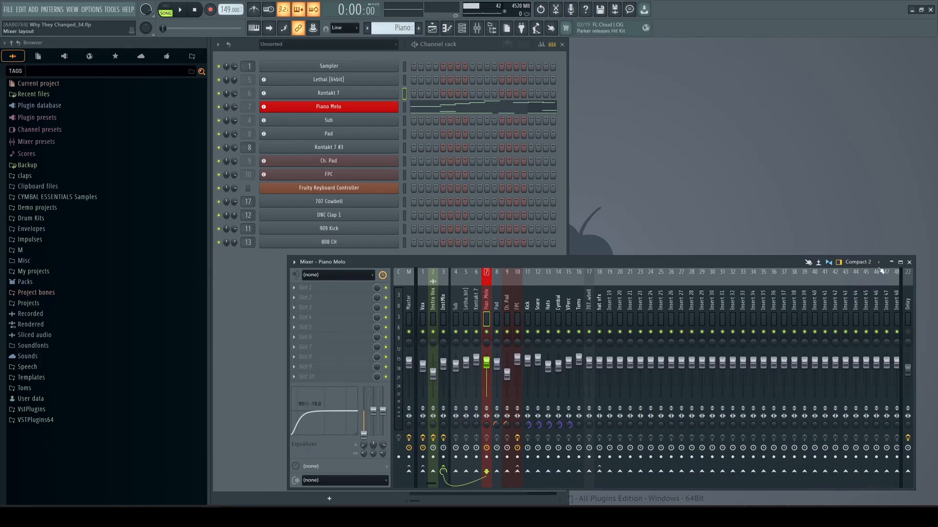
click(879, 262)
click(861, 287)
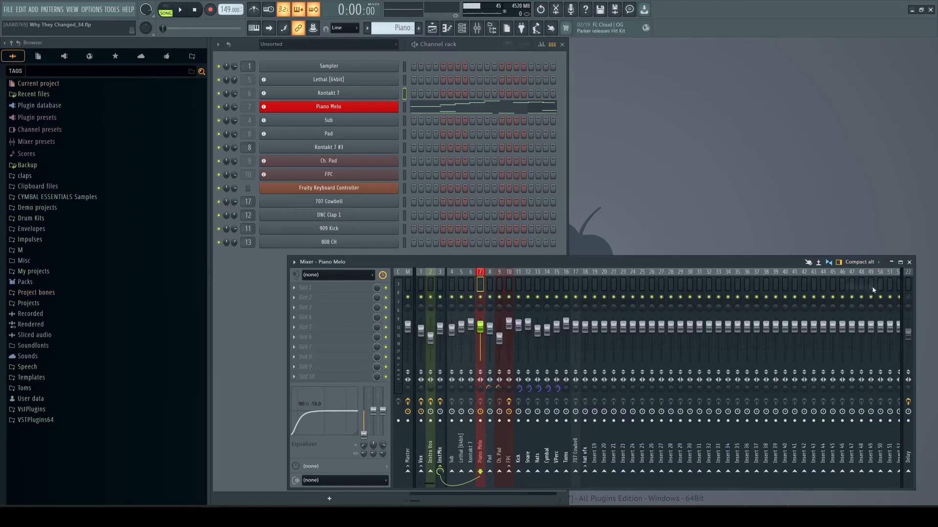
click(879, 264)
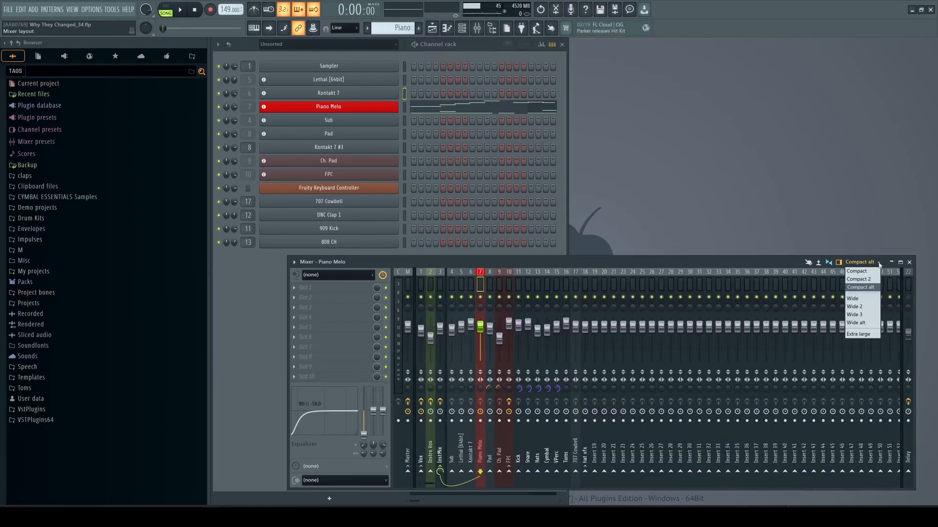
click(861, 314)
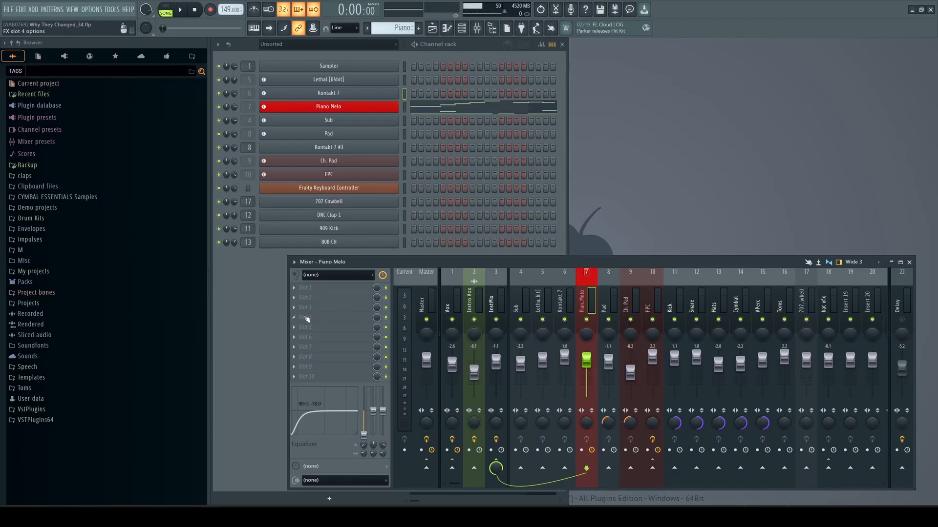
Step: Turn off the mixer view option that places the track inspector on the left side
click(294, 263)
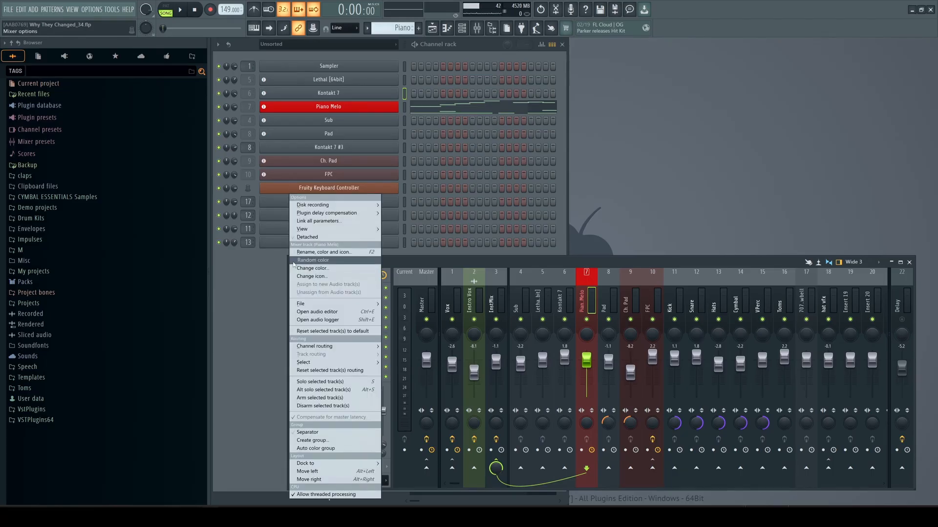
mouse_move(337, 229)
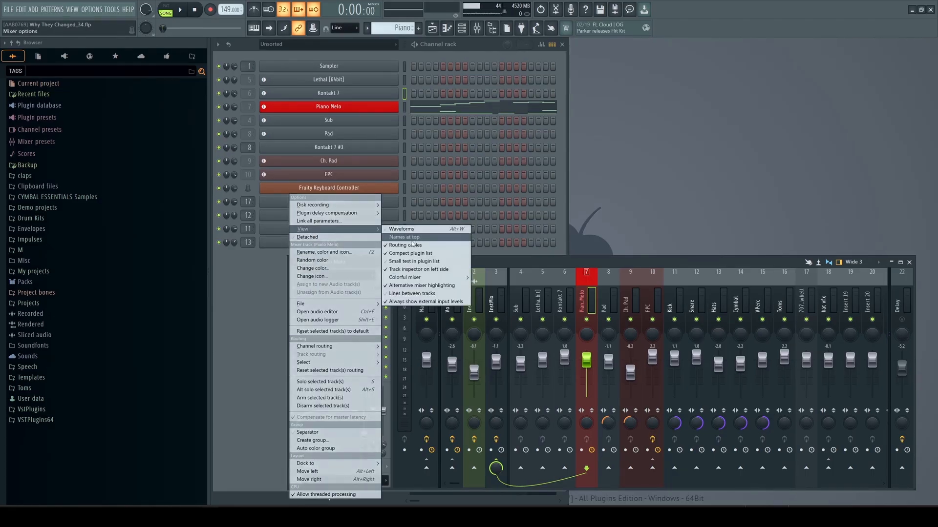
click(418, 269)
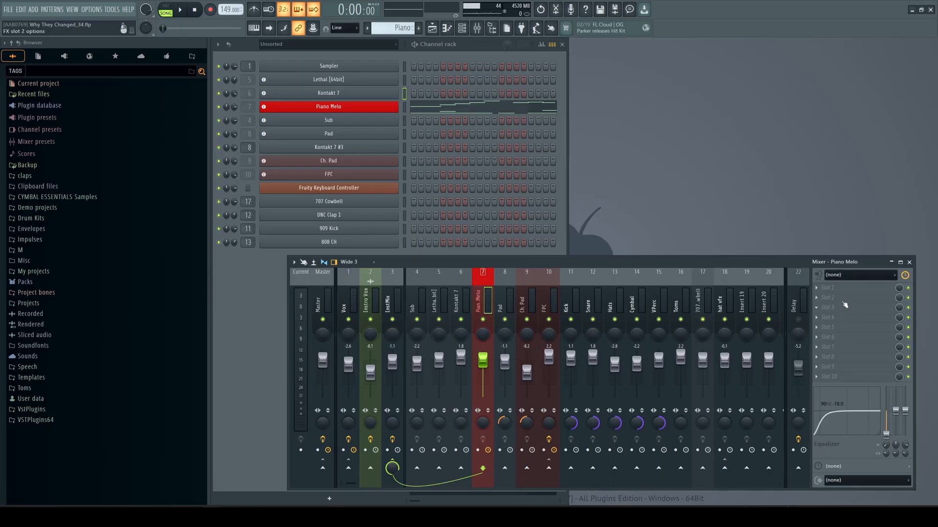
Step: Turn the mixer view option for the track inspector on the left side back on
click(294, 263)
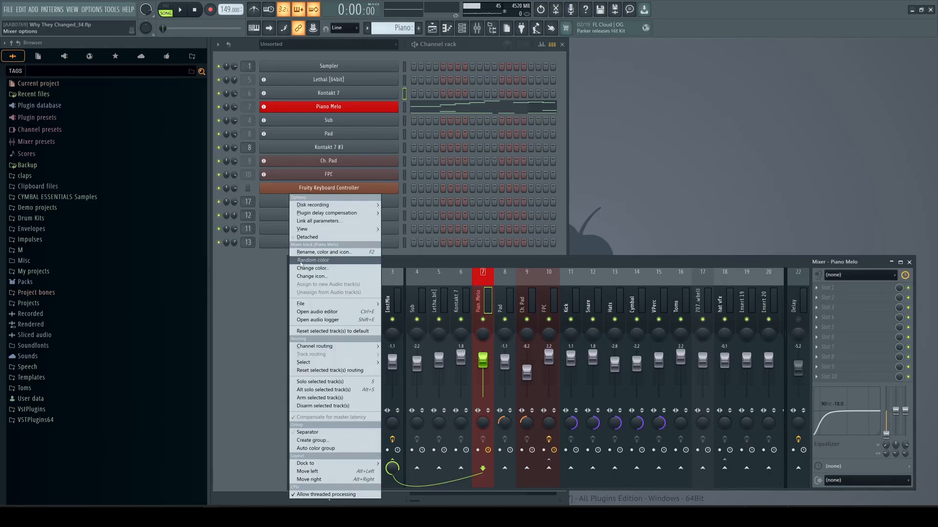
mouse_move(322, 229)
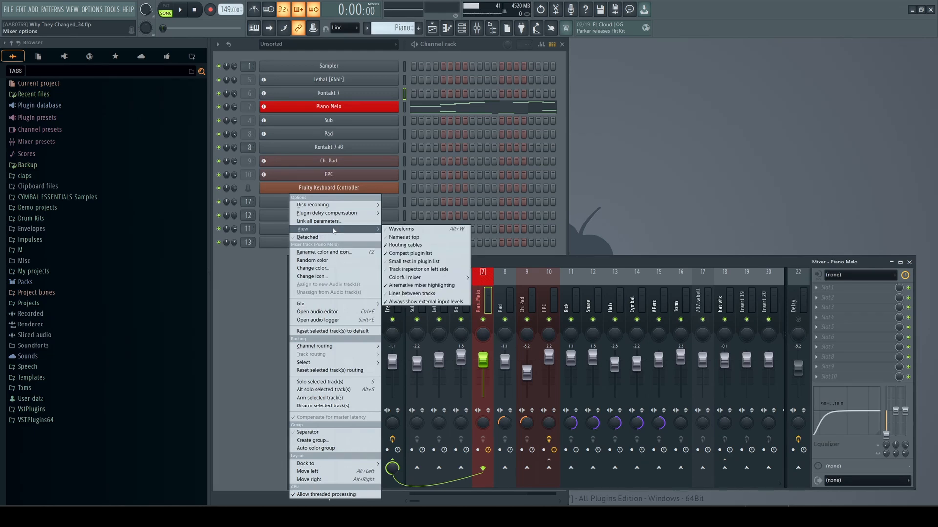
click(419, 269)
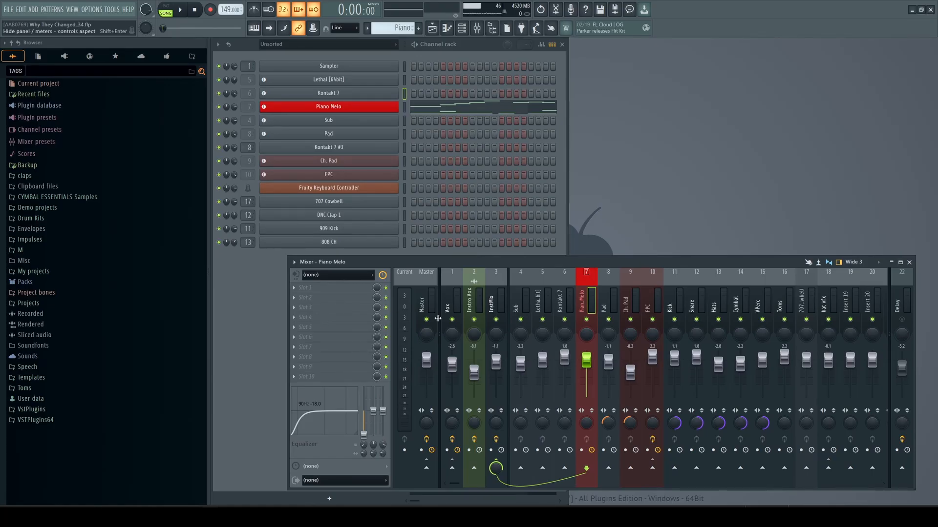
Step: Select the InstMix and Master tracks and open the Ozone 11 plugin on the Master track to inspect it
click(502, 305)
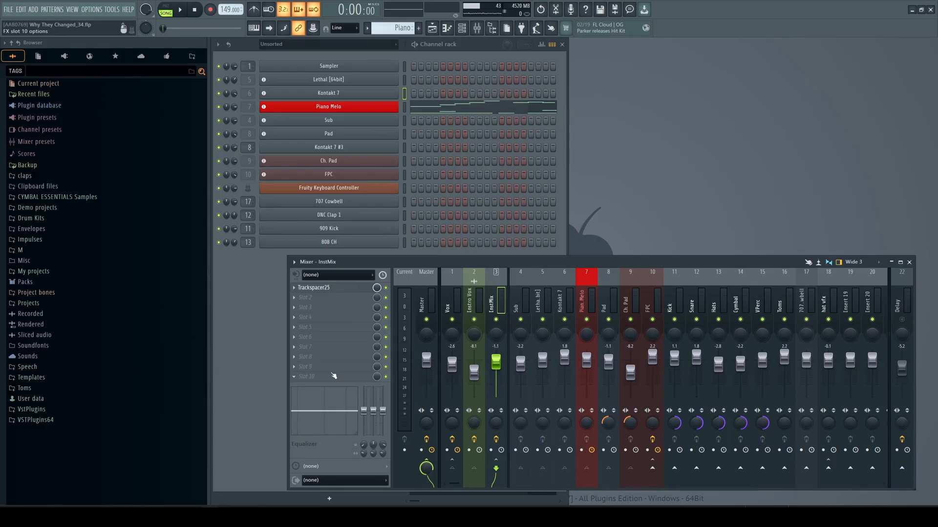
click(433, 300)
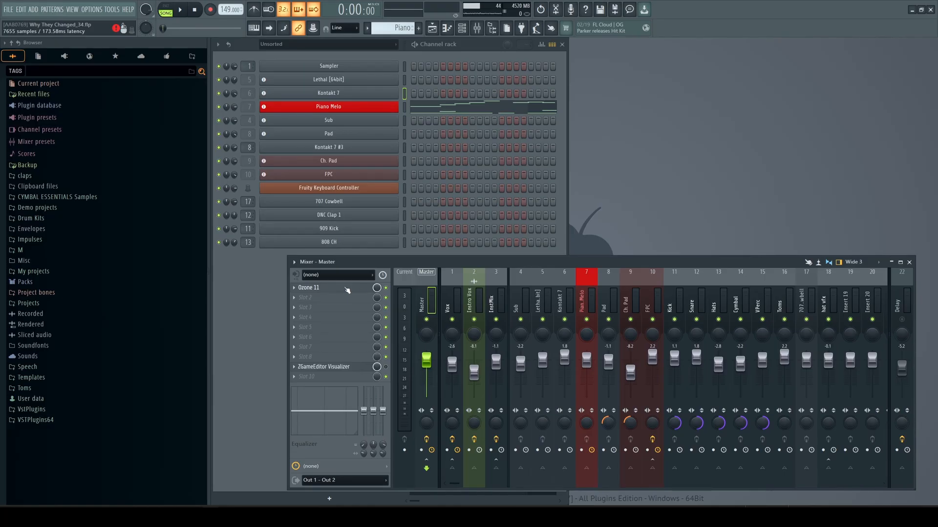
click(316, 288)
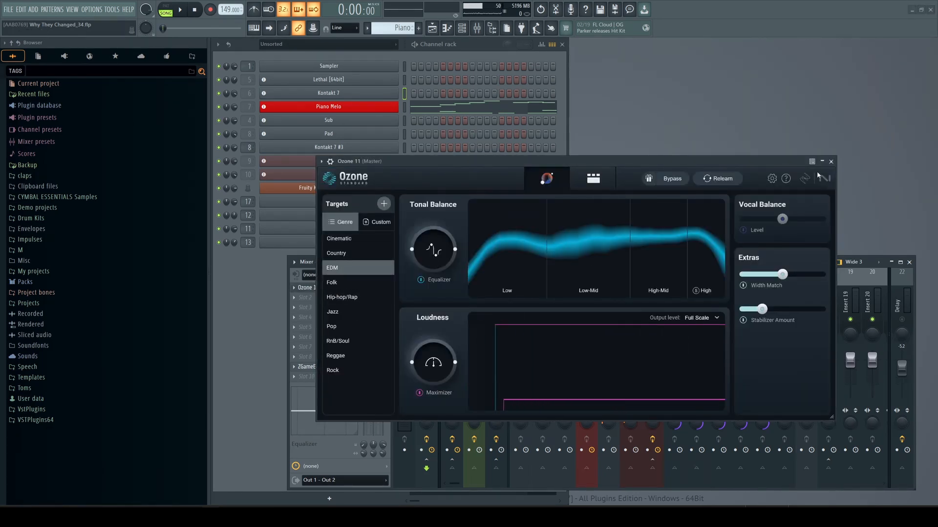
click(830, 162)
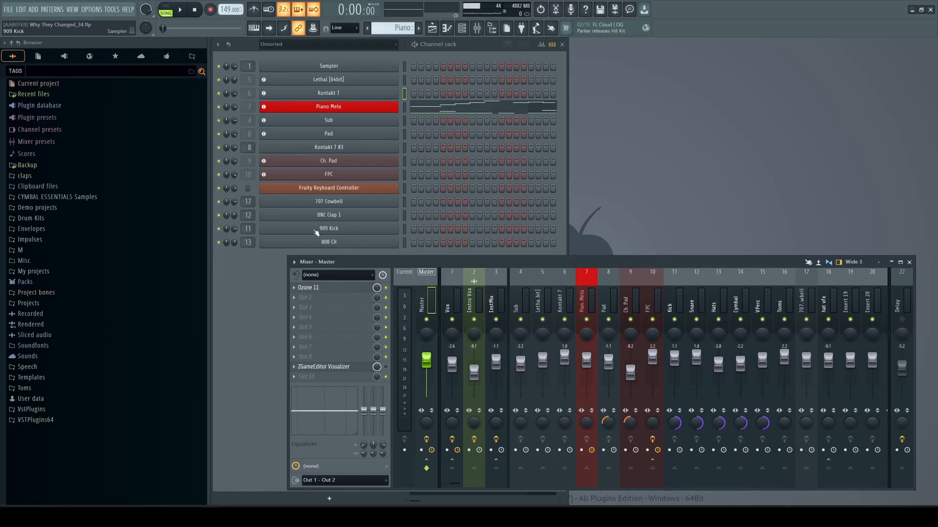
Step: Load the DL Electron loop from Packs > Loops in the browser into the channel rack
click(269, 260)
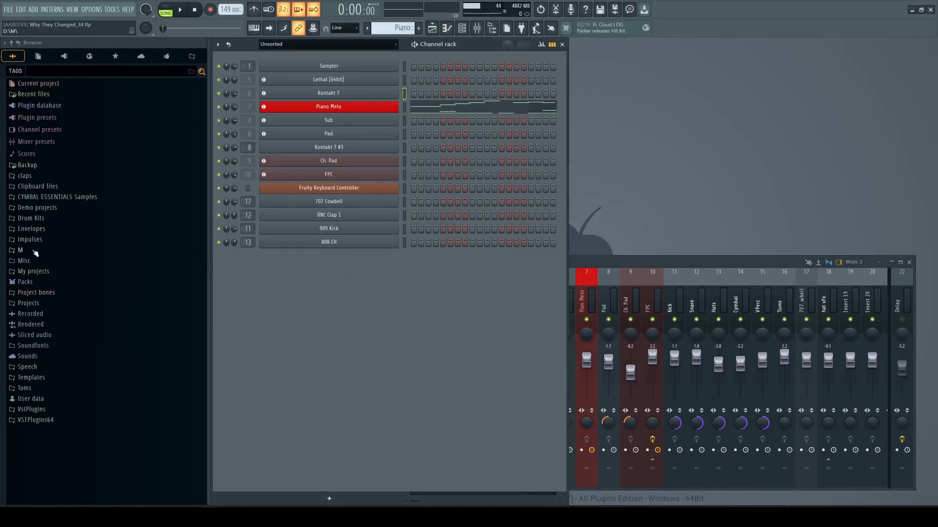
click(34, 283)
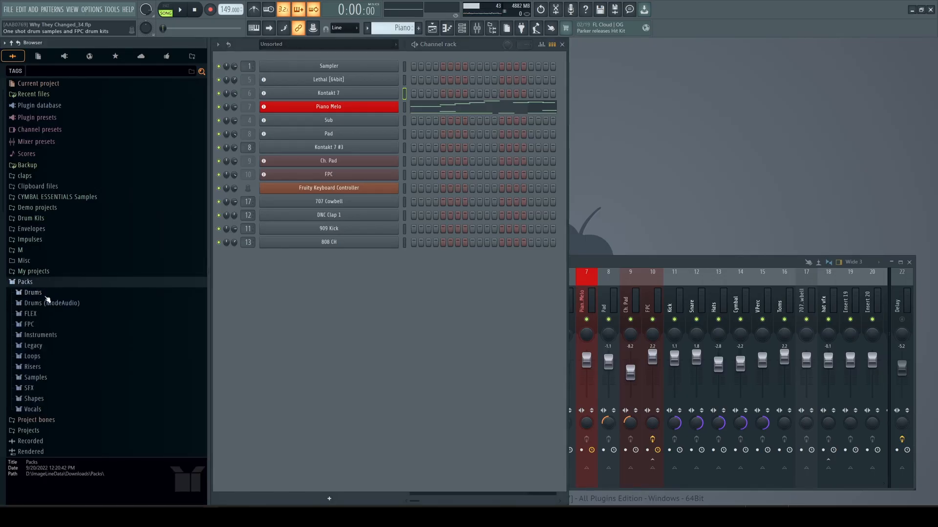
click(31, 292)
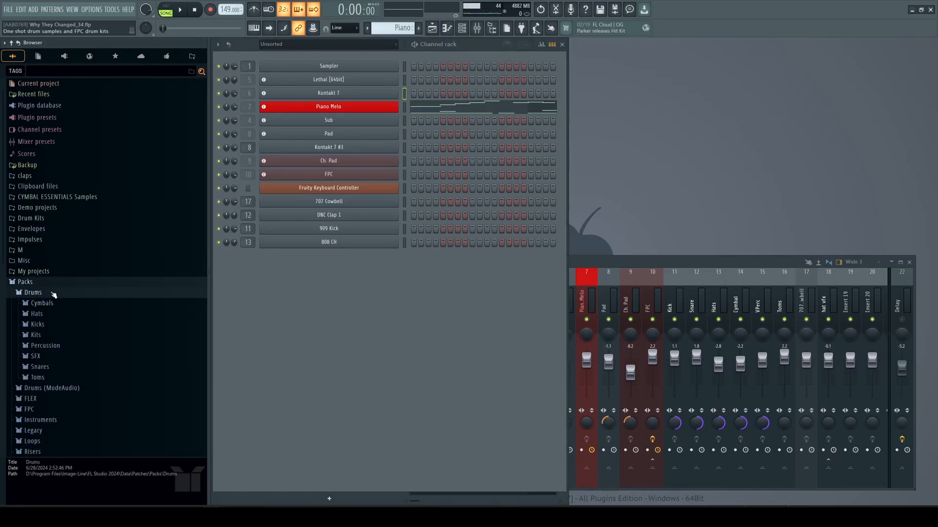
click(52, 286)
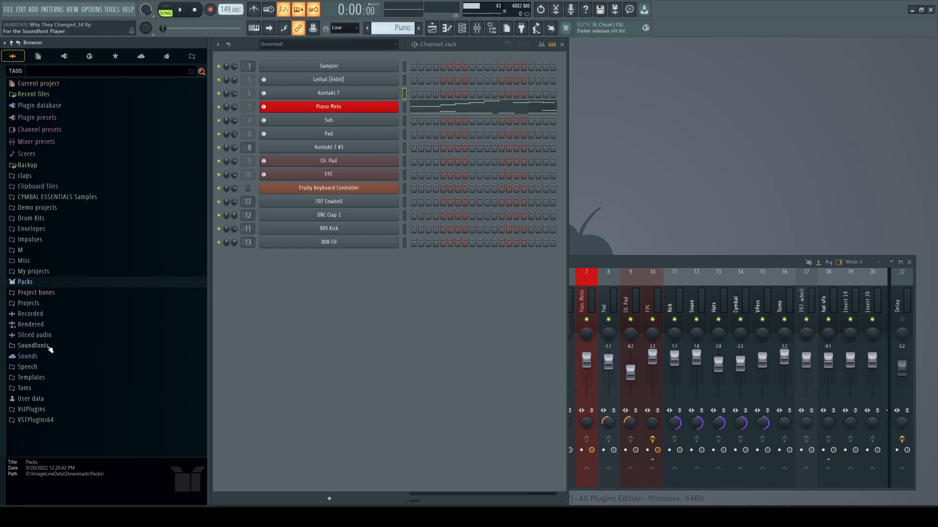
click(41, 284)
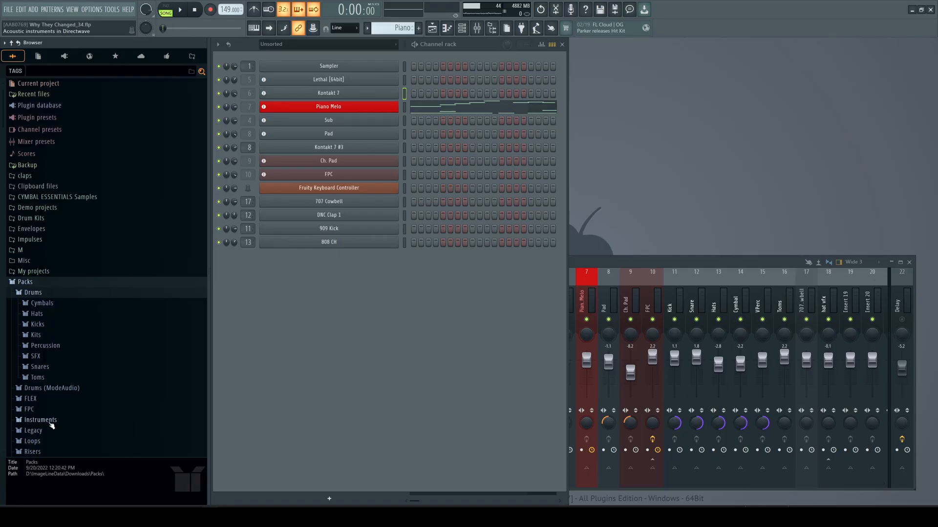
click(32, 441)
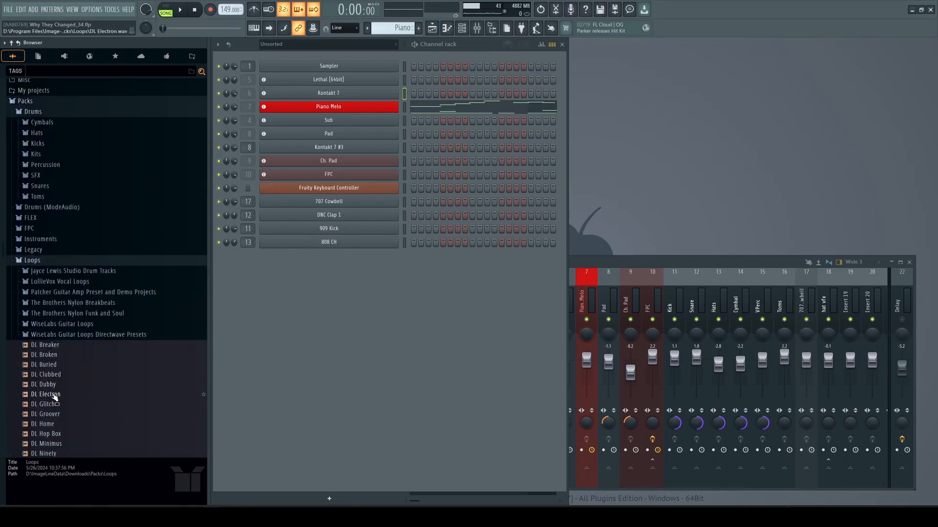
drag(55, 396, 328, 364)
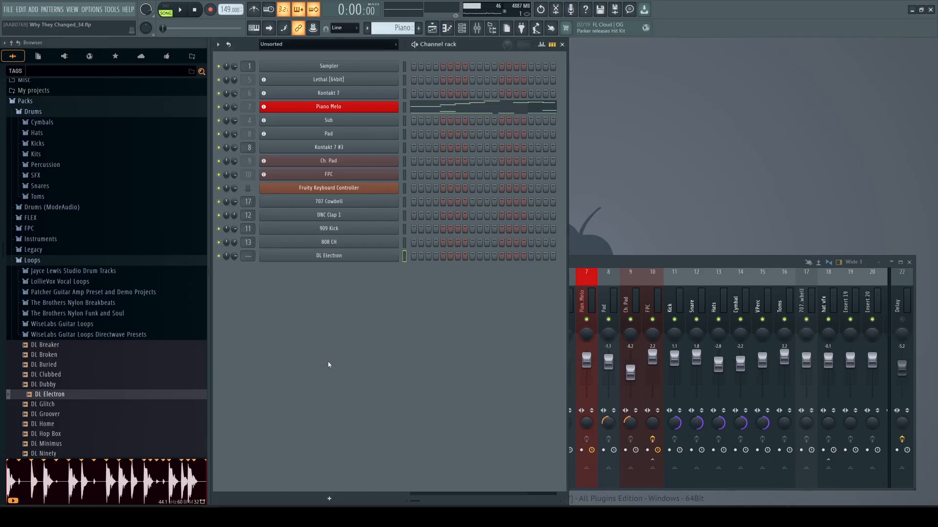
Step: Open and close the DL Electron sampler settings, then bring the mixer forward and lower it slightly
click(349, 260)
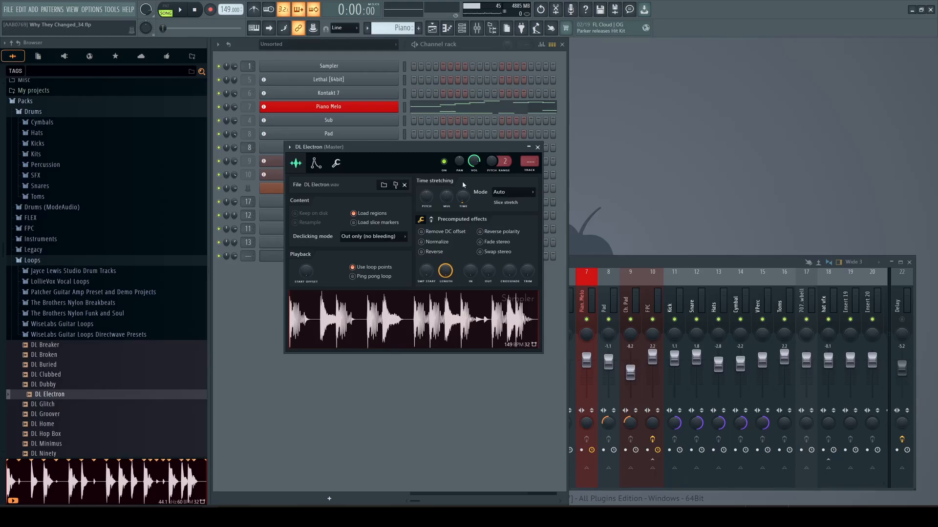
drag(419, 145, 405, 233)
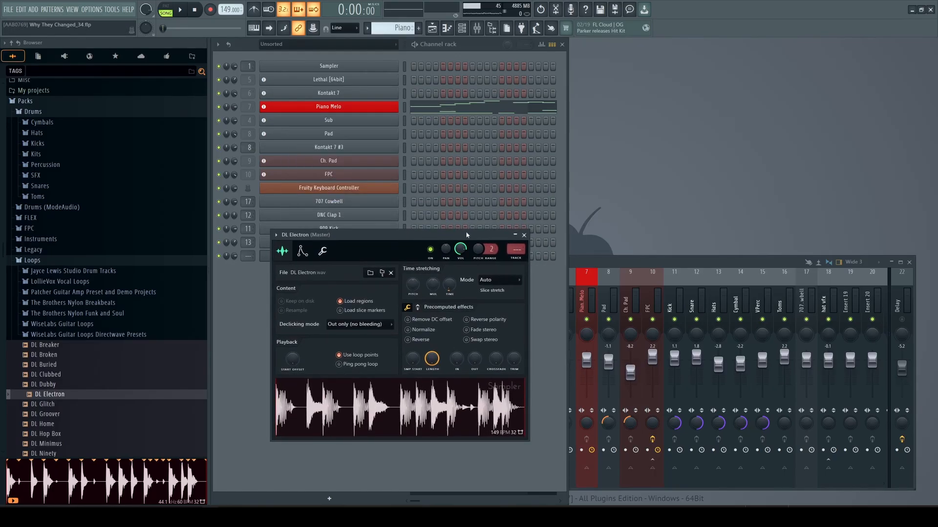
drag(528, 276, 550, 89)
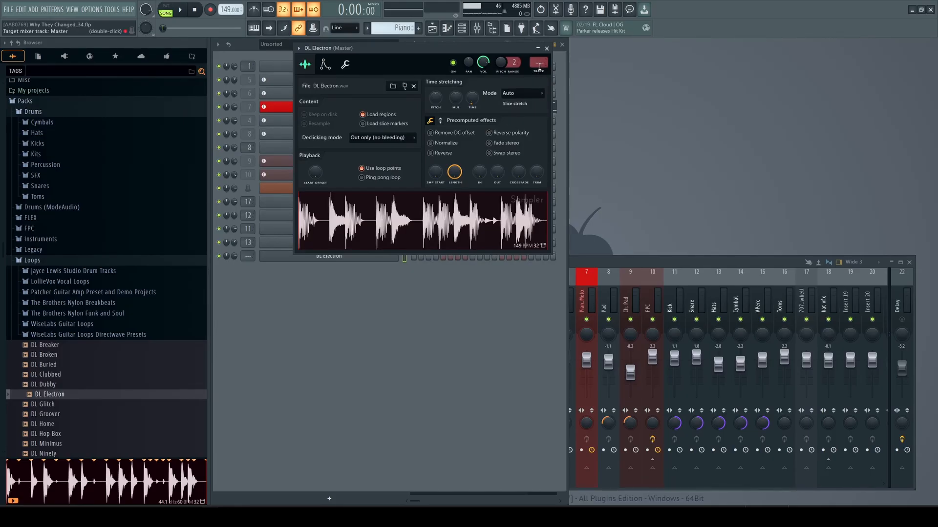
click(546, 48)
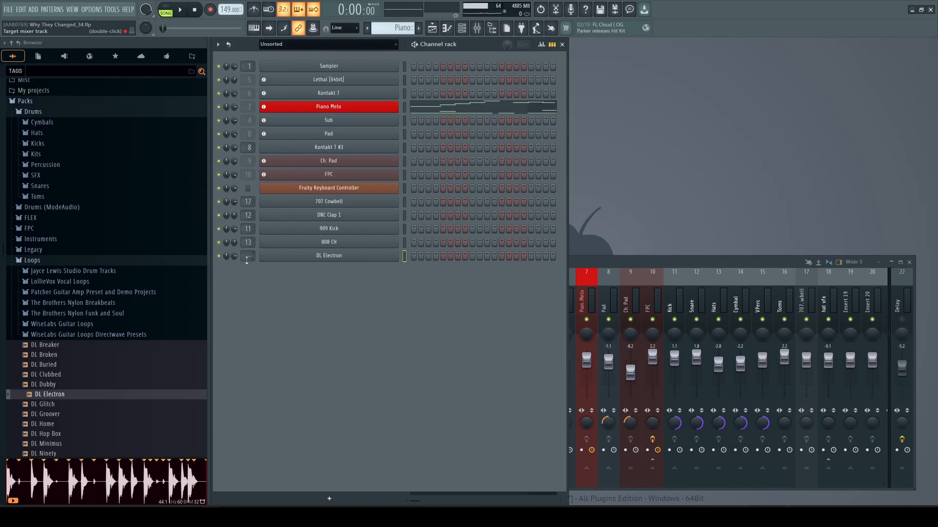
click(595, 261)
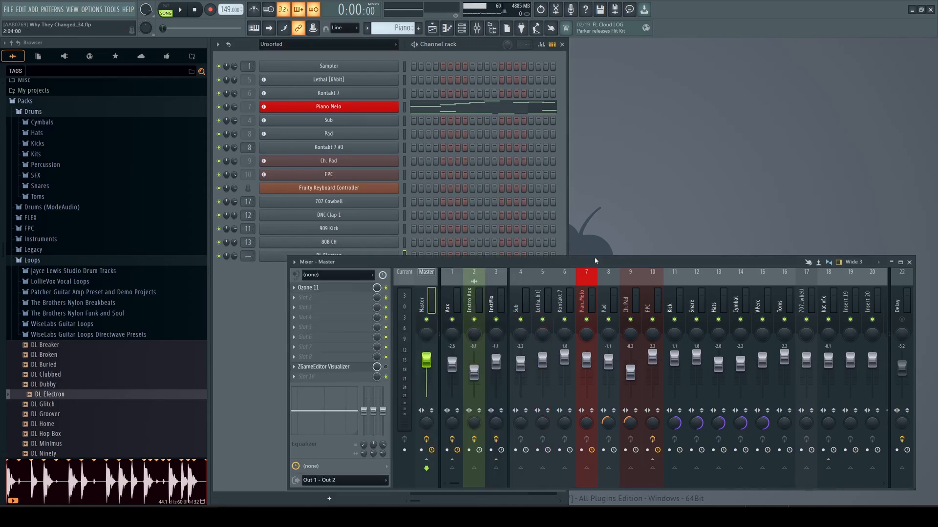
drag(595, 260, 595, 275)
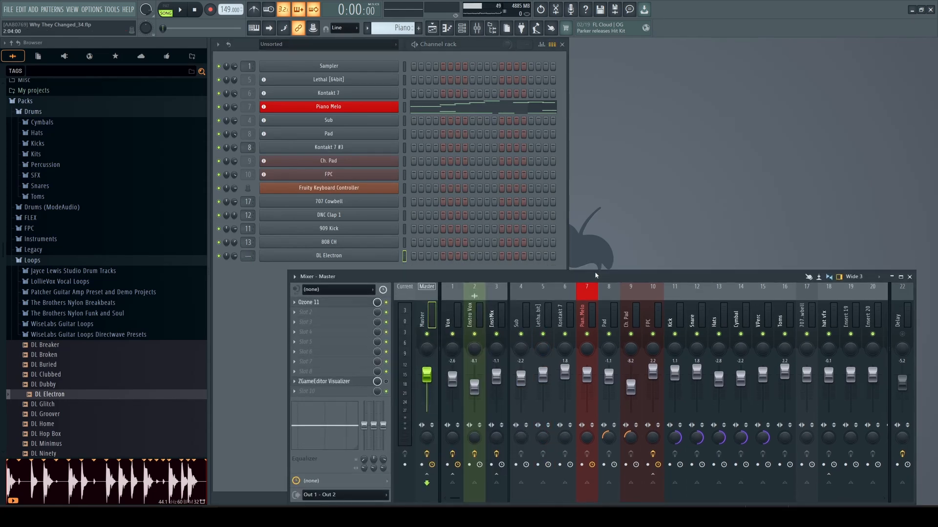
Step: Reopen the DL Electron sampler and try changing its target mixer track
click(326, 256)
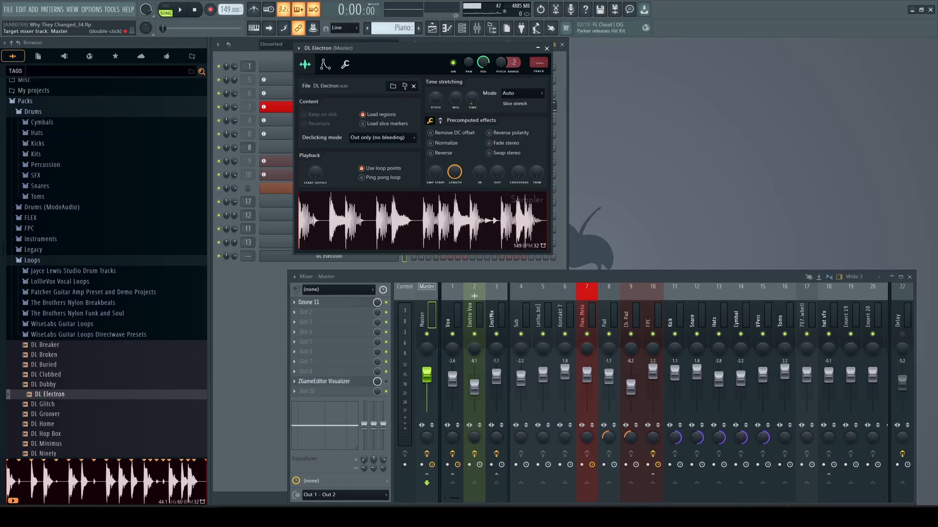
mouse_move(538, 62)
mouse_down()
mouse_move(539, 24)
mouse_move(538, 47)
mouse_up()
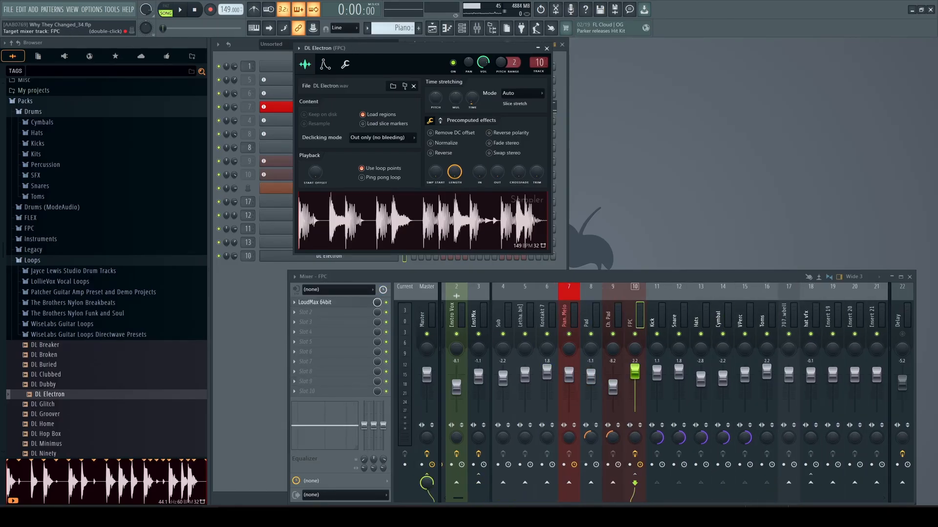
drag(634, 484, 426, 483)
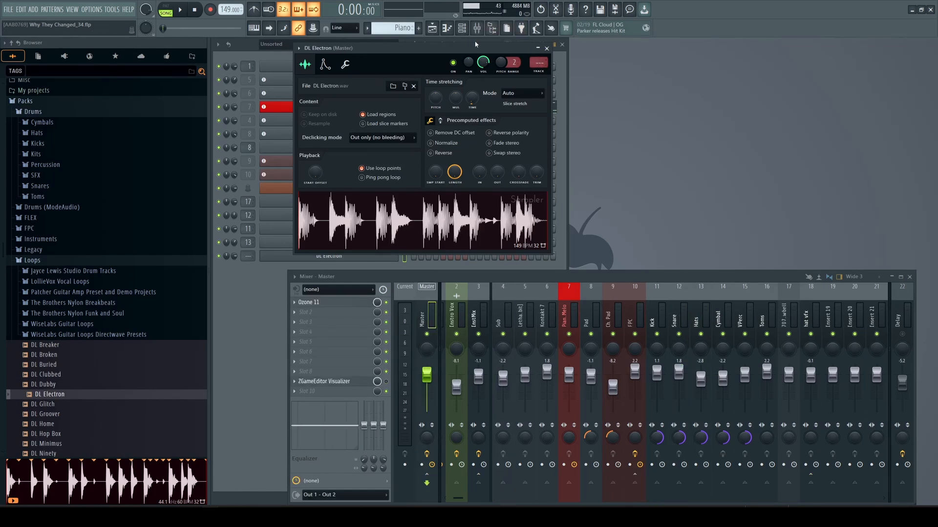
Step: Select mixer insert 19 and link the DL Electron channel to it
drag(467, 49, 511, 57)
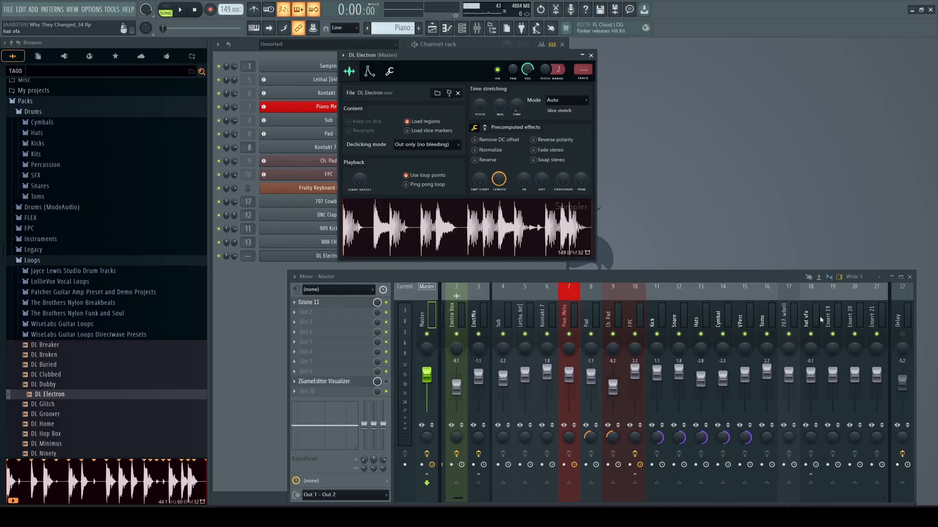
click(808, 321)
click(833, 305)
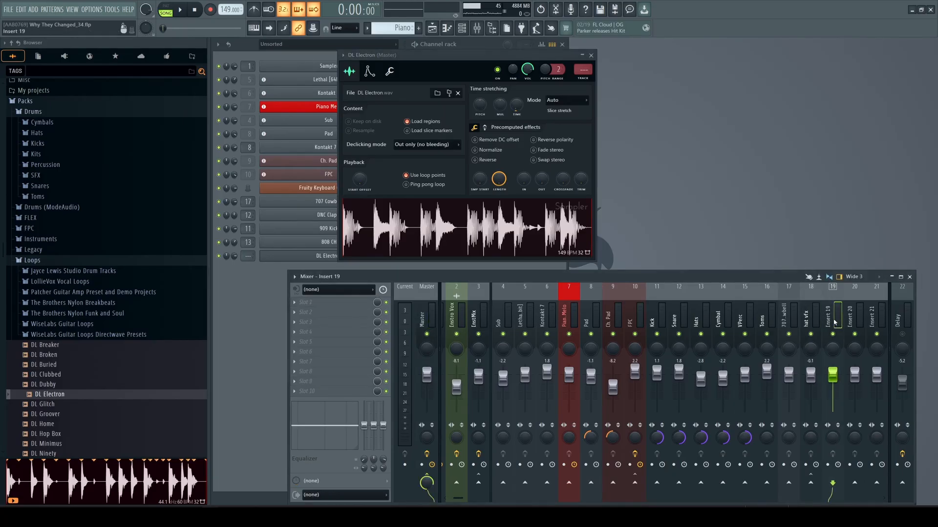
click(527, 57)
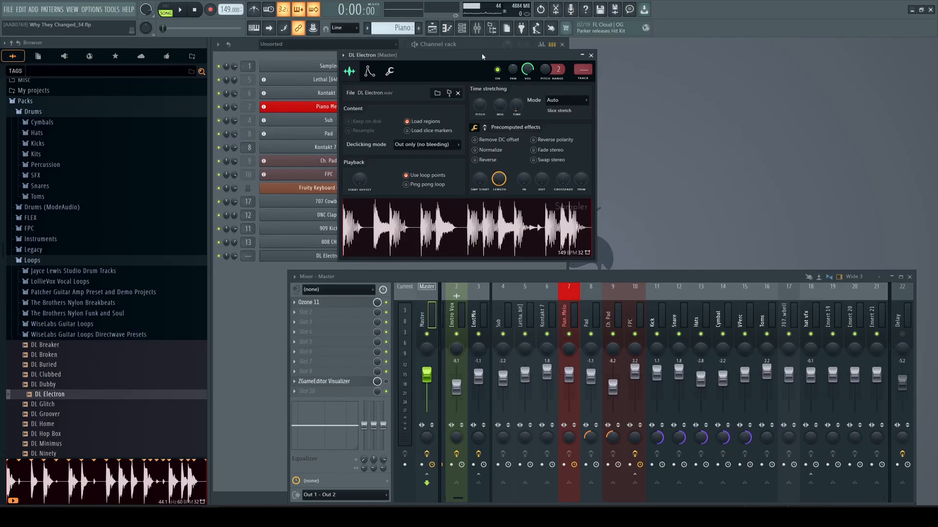
key(ctrl+l)
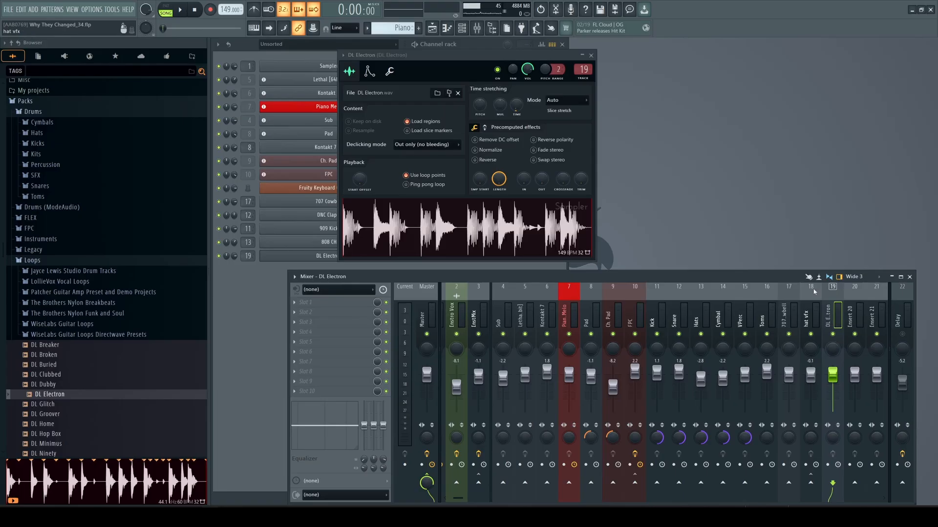
Step: Close the DL Electron sampler window and move the mixer window higher
drag(791, 272, 787, 247)
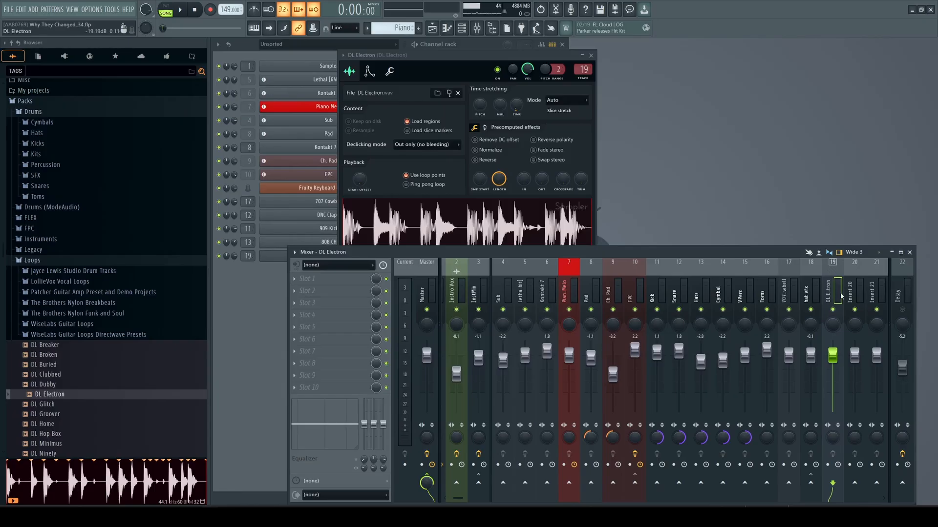
click(513, 228)
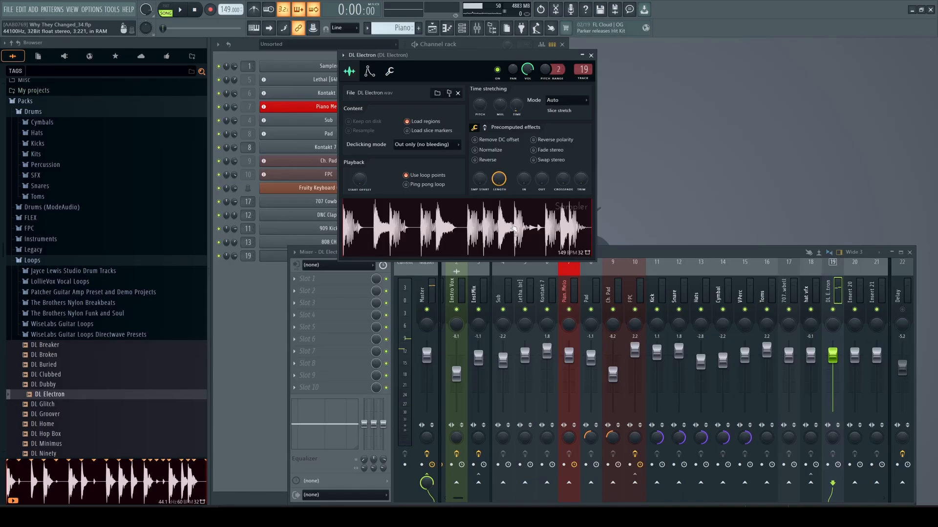
click(591, 55)
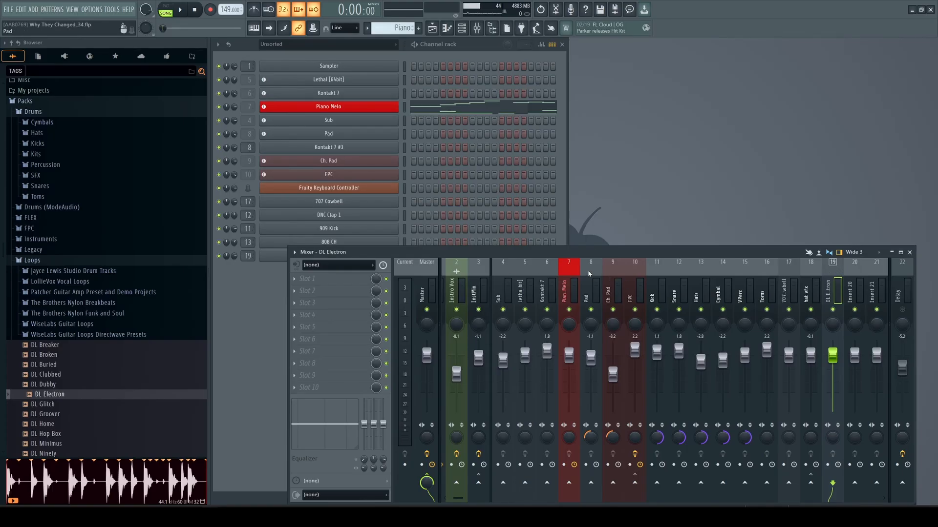
drag(601, 255, 589, 192)
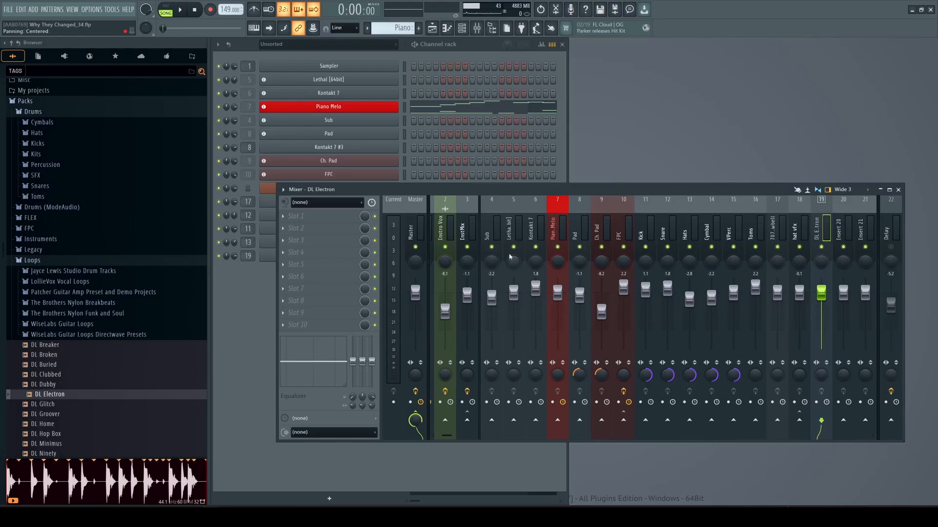
Step: Select the Piano Melo track and open the mixer layout list without changing the layout
click(562, 227)
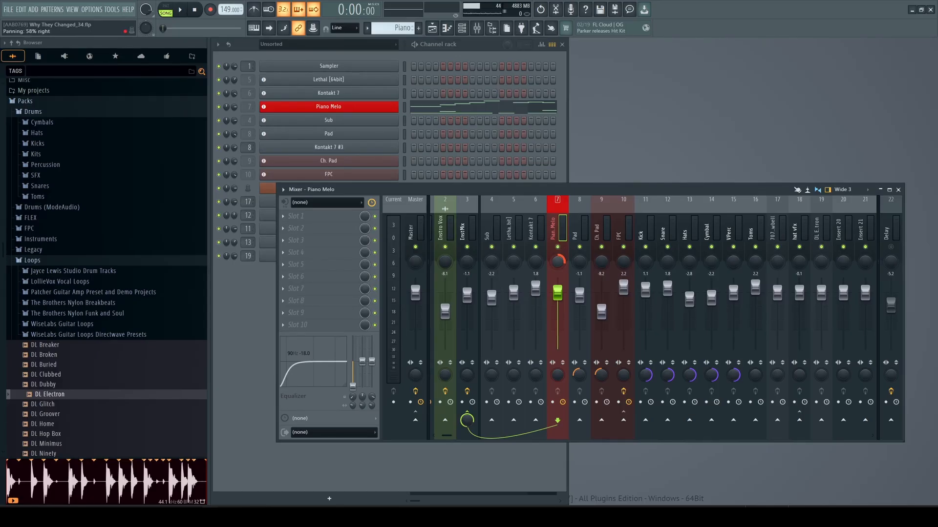
mouse_move(559, 260)
mouse_down()
mouse_move(560, 270)
mouse_move(560, 259)
mouse_up()
click(845, 190)
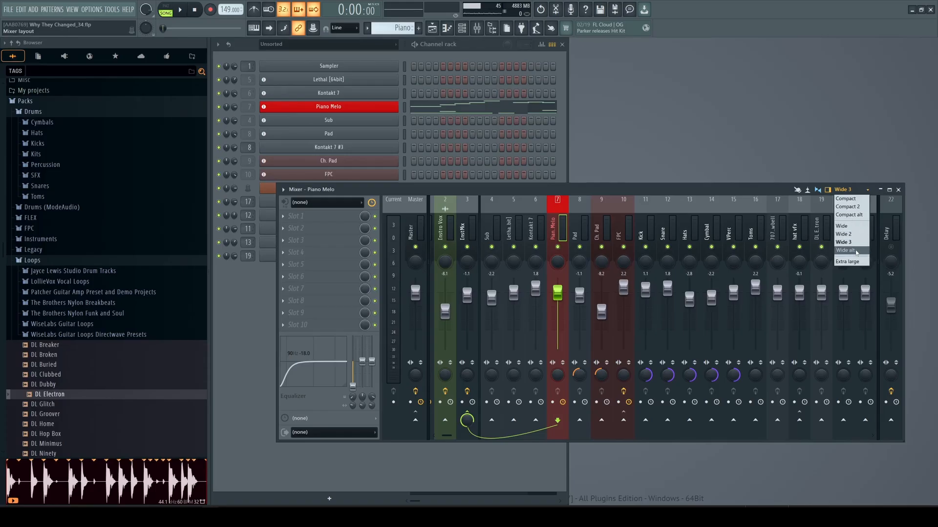
click(741, 189)
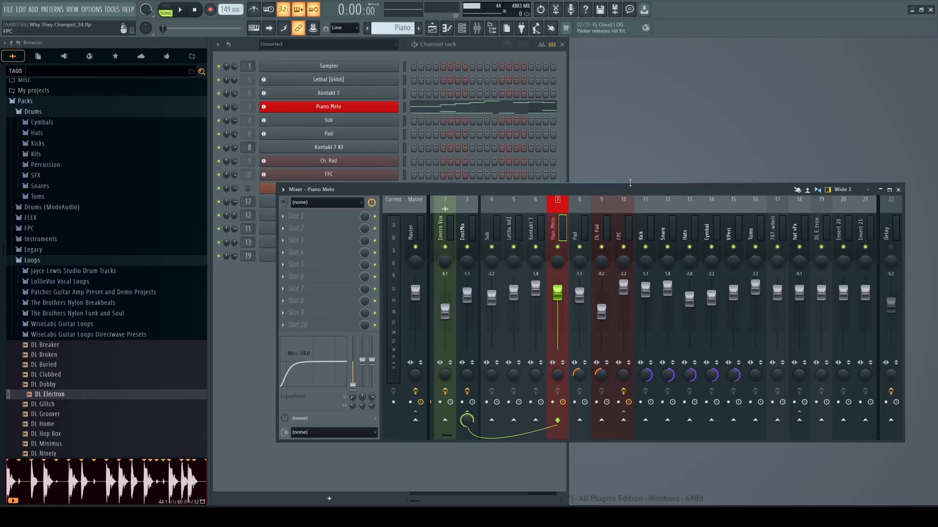
Step: Move the mixer window lower and to the right, then select the Master track
drag(630, 182, 643, 261)
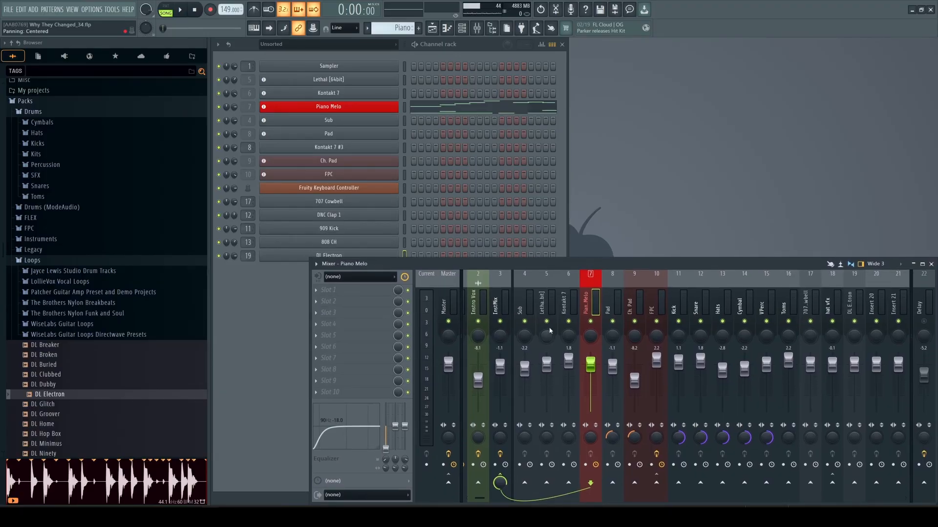
drag(309, 326, 339, 315)
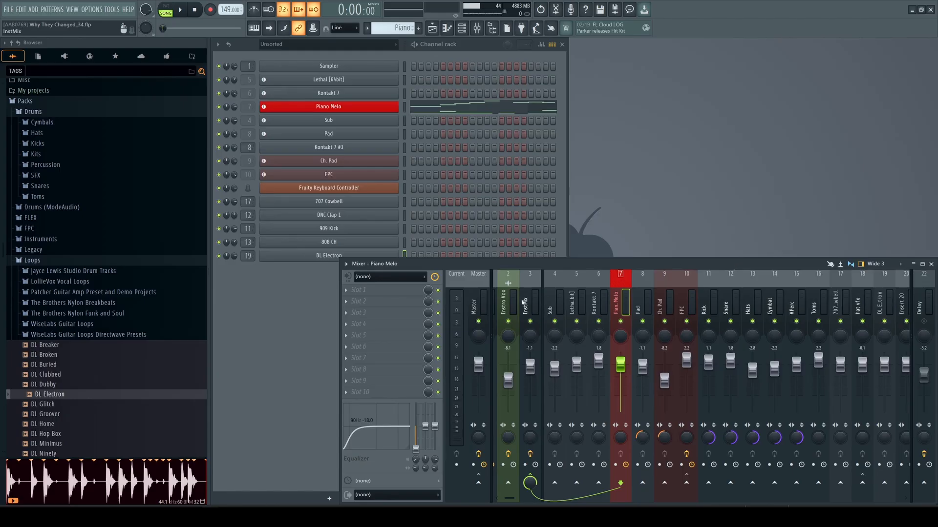
click(485, 303)
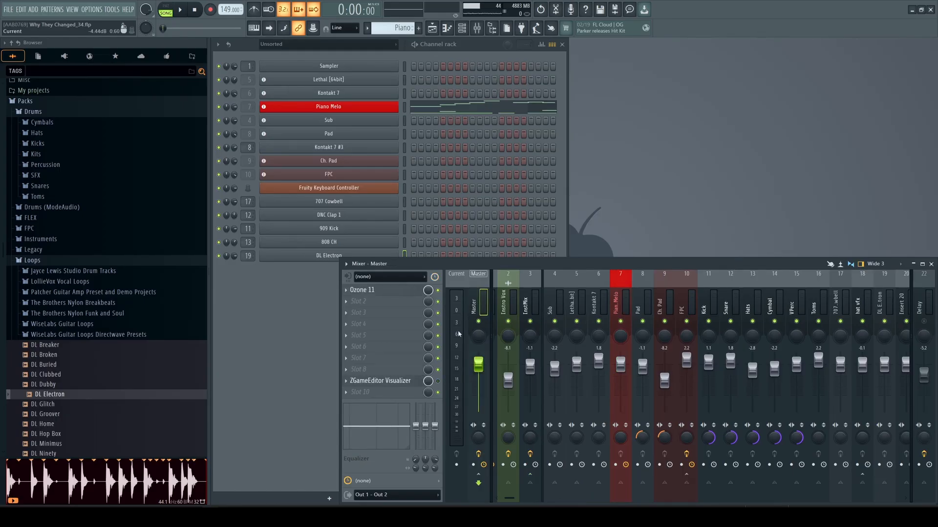